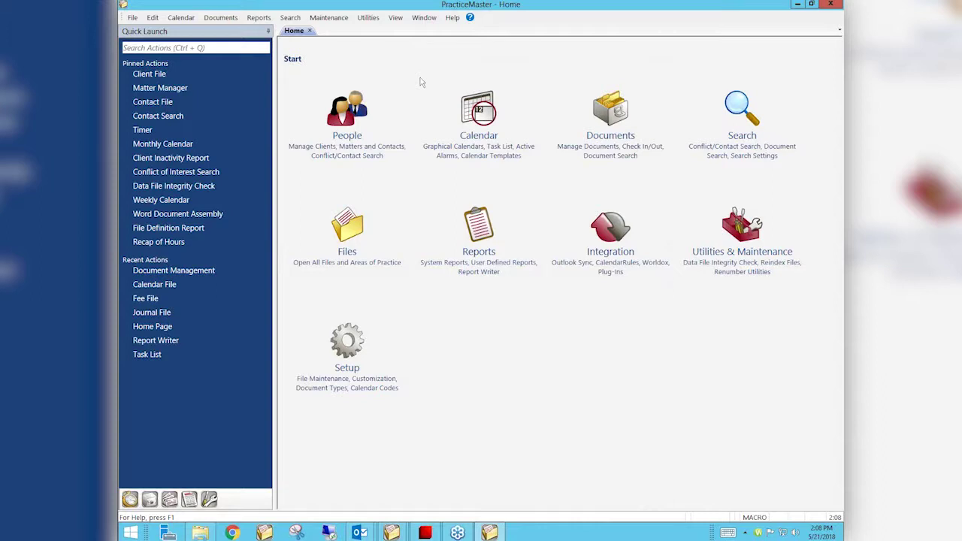
# Step: Open the Client file and bring up the record of the client whose work description is Divorce
pyautogui.click(150, 75)
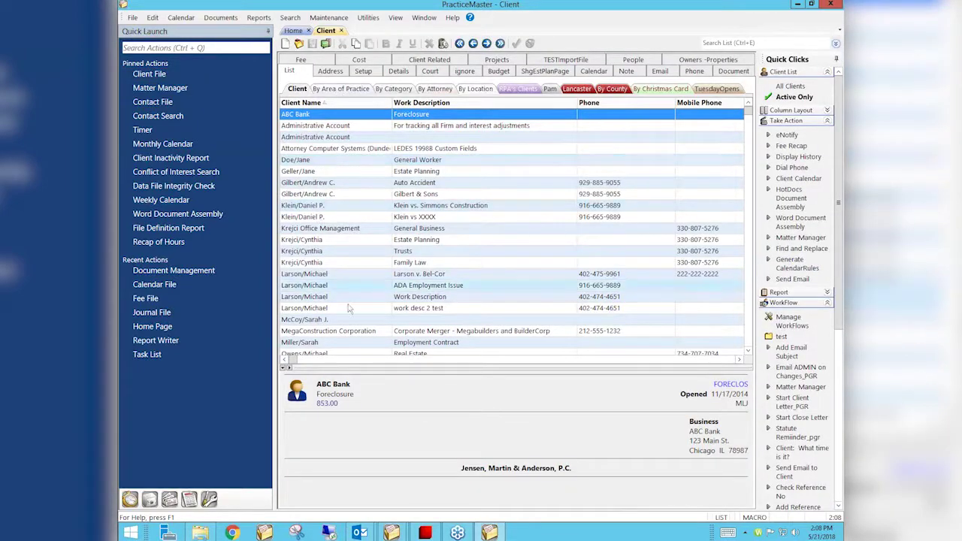
pyautogui.scroll(-3, 398, 330)
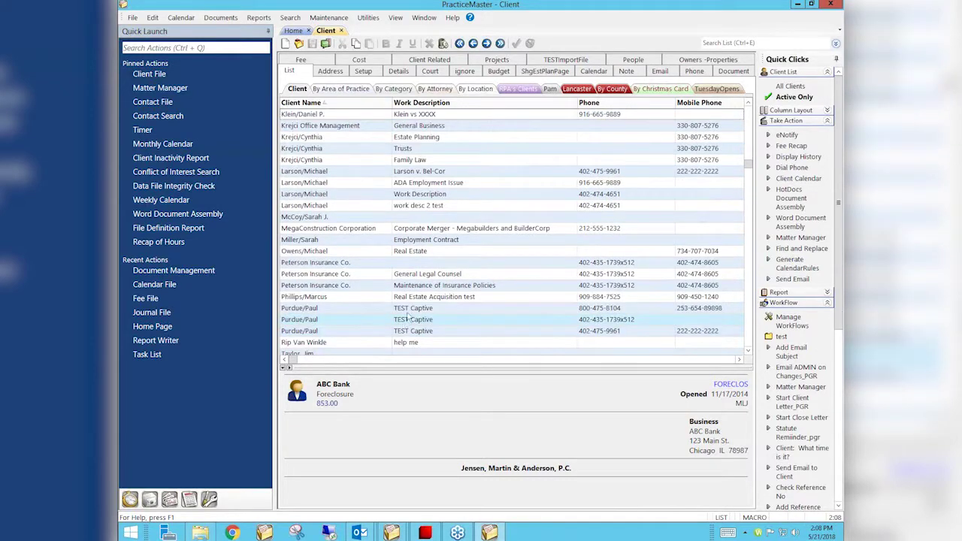
pyautogui.click(410, 229)
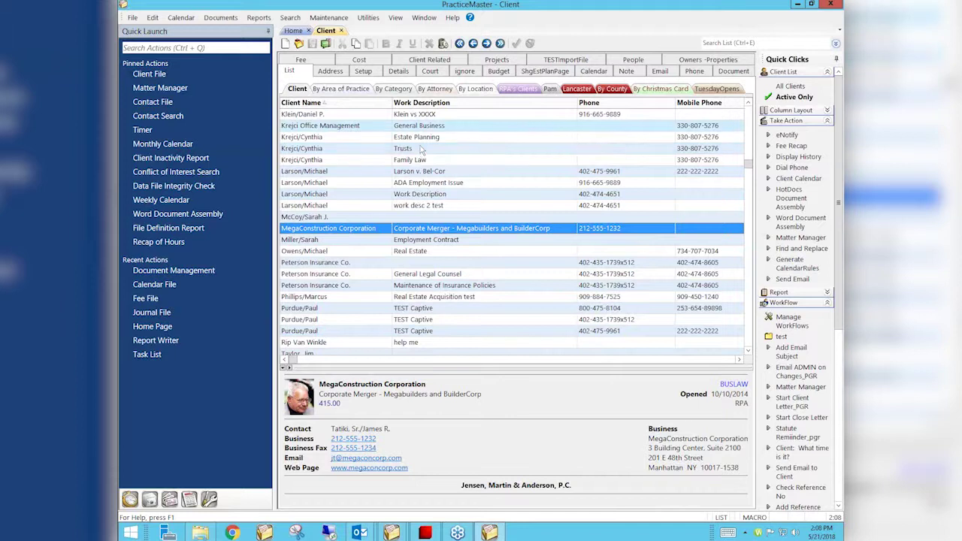
pyautogui.scroll(-3, 423, 311)
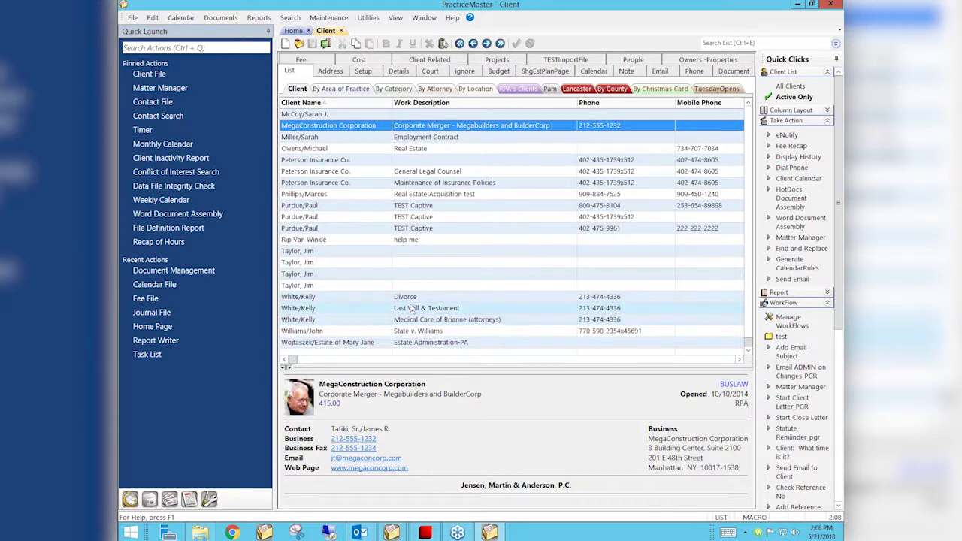
pyautogui.click(380, 298)
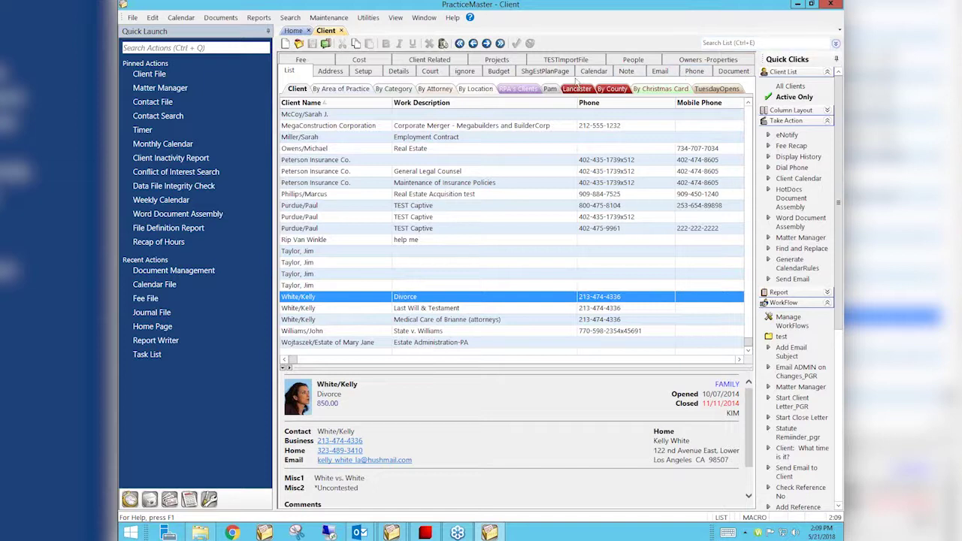
pyautogui.doubleClick(363, 298)
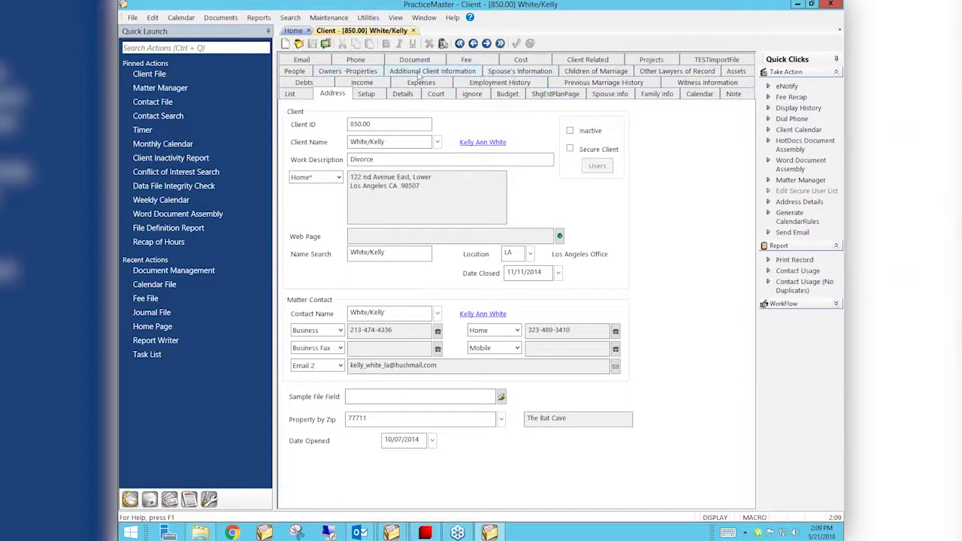
# Step: View the divorce matter's Setup details and its Children of Marriage records
pyautogui.click(366, 93)
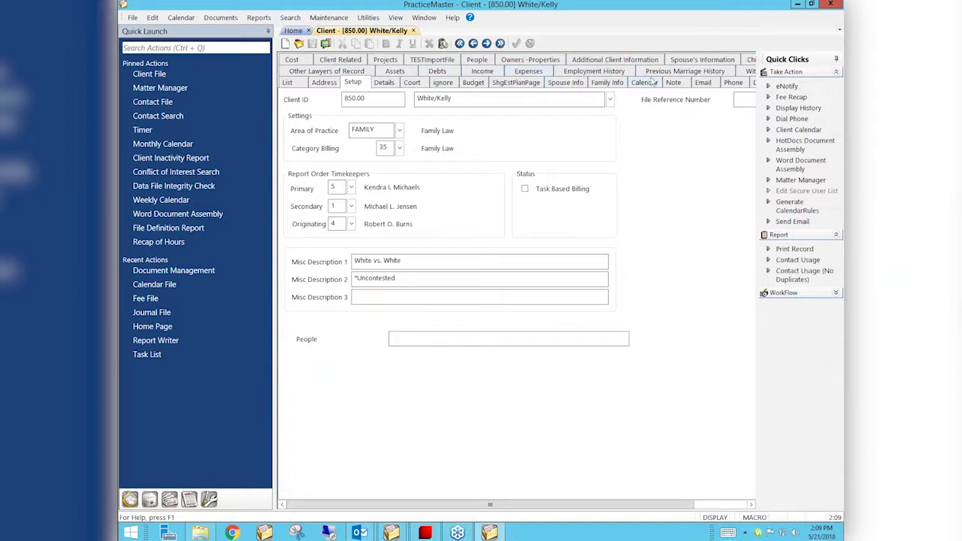
pyautogui.click(747, 60)
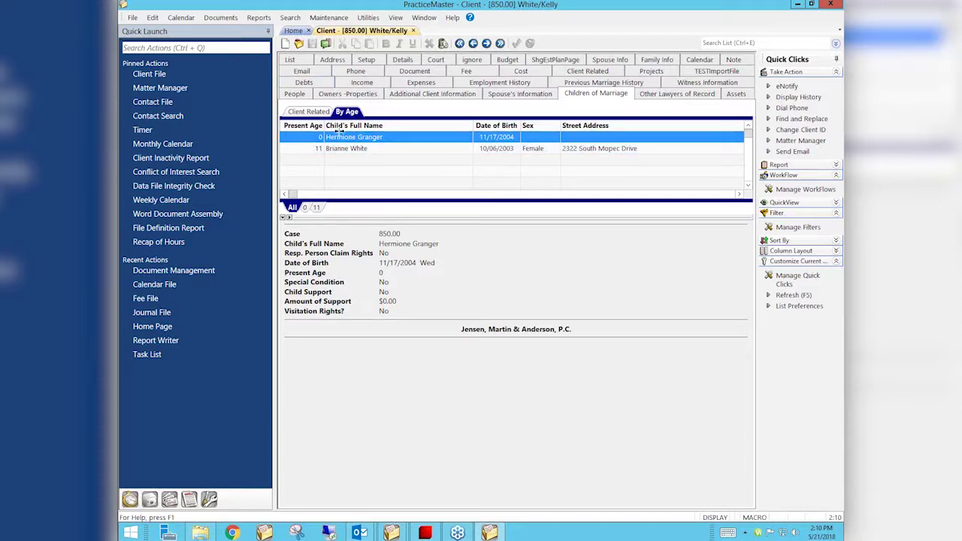
# Step: Examine the files grouped under the Family Law and Workers' Compensation areas of practice in the list of all other files
pyautogui.click(133, 19)
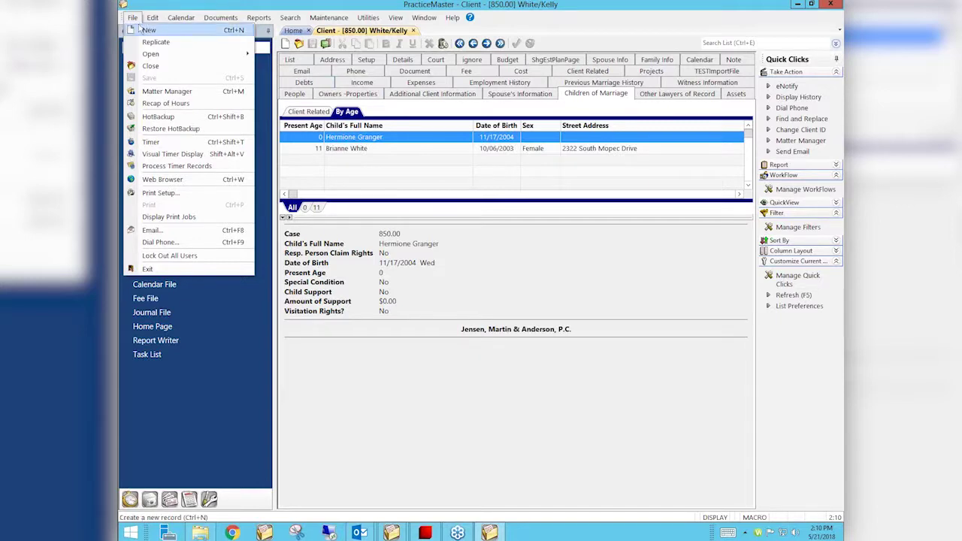
pyautogui.moveTo(153, 57)
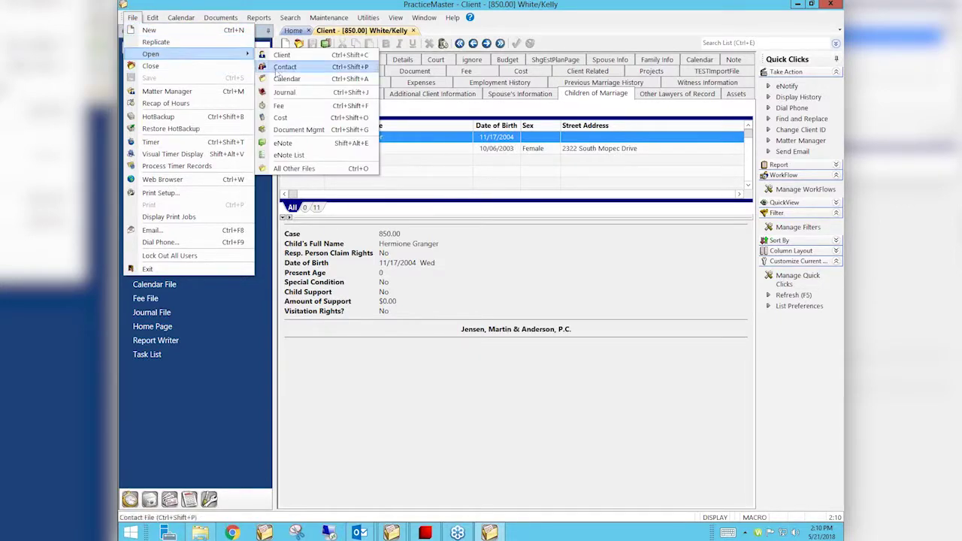
pyautogui.click(296, 168)
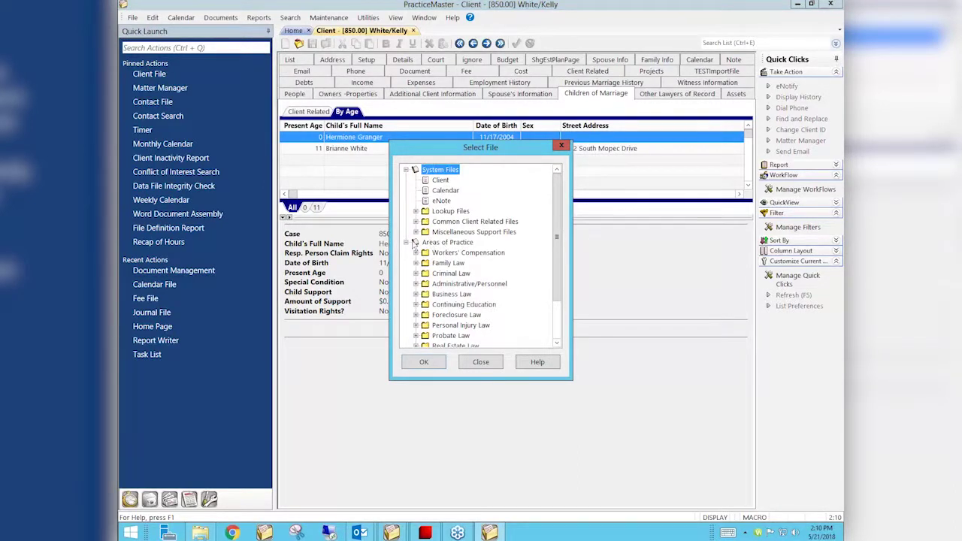
pyautogui.click(406, 244)
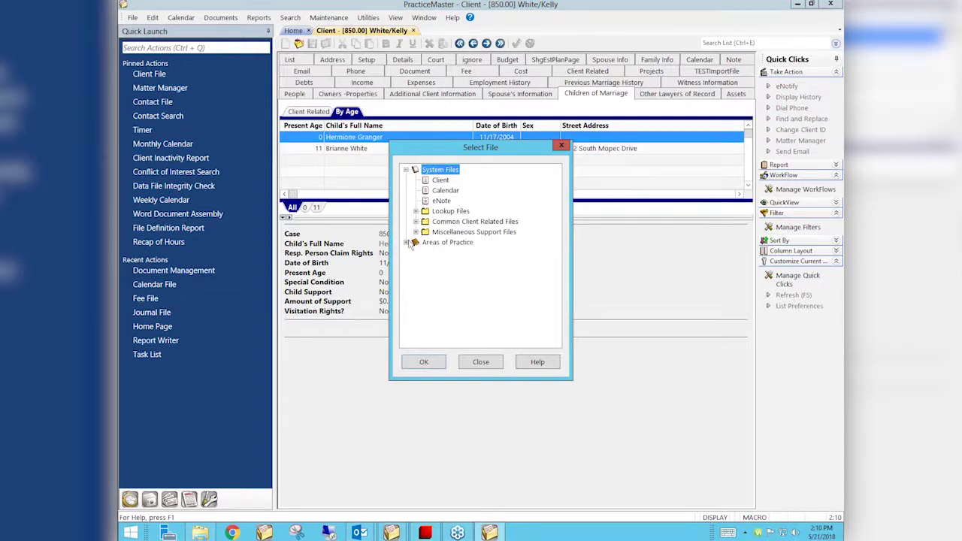
pyautogui.click(406, 244)
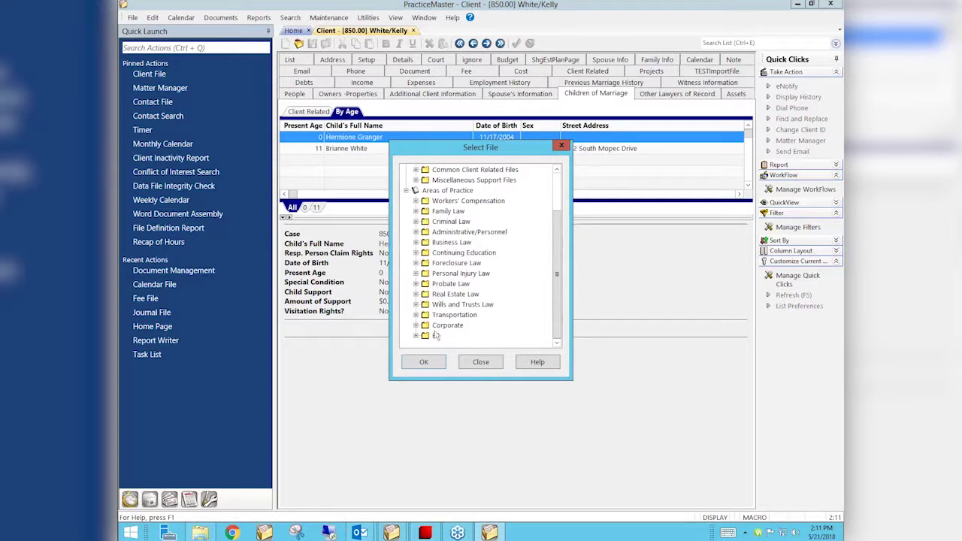
pyautogui.click(416, 212)
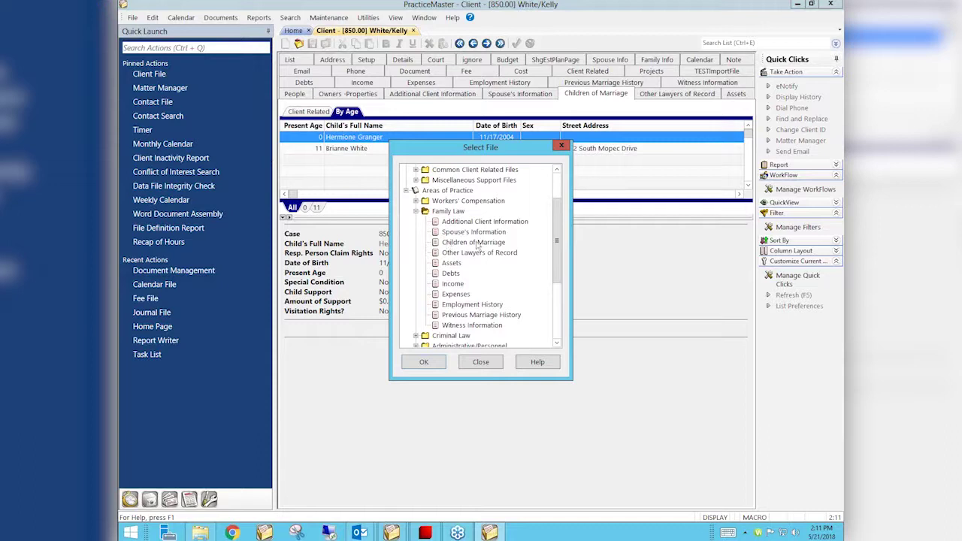
pyautogui.click(416, 211)
pyautogui.click(416, 201)
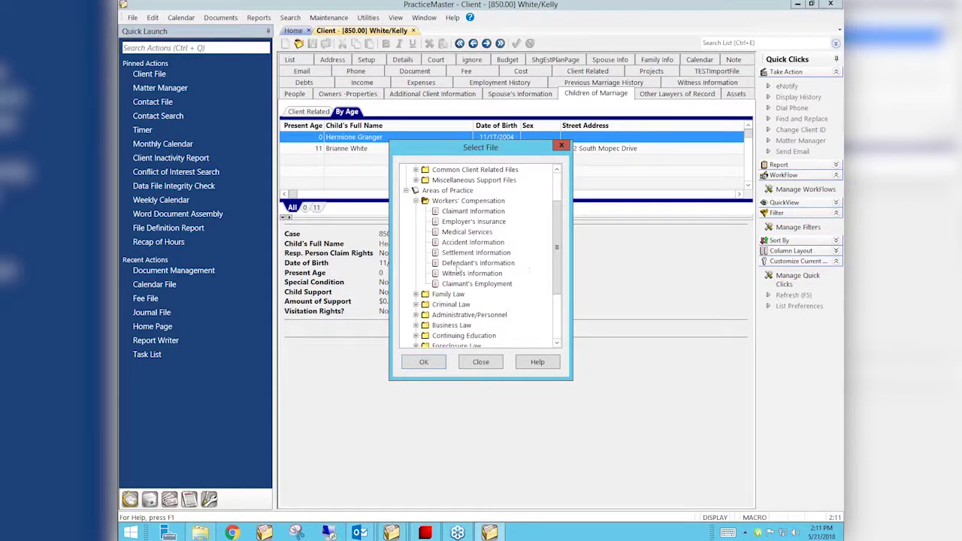
pyautogui.click(416, 201)
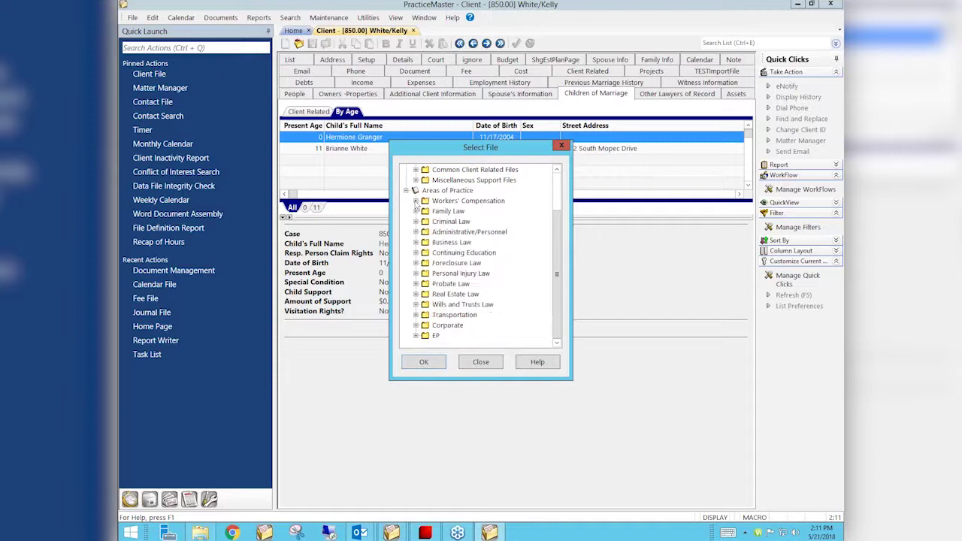
# Step: Open the Children of Marriage file from the Family Law area of practice
pyautogui.click(416, 212)
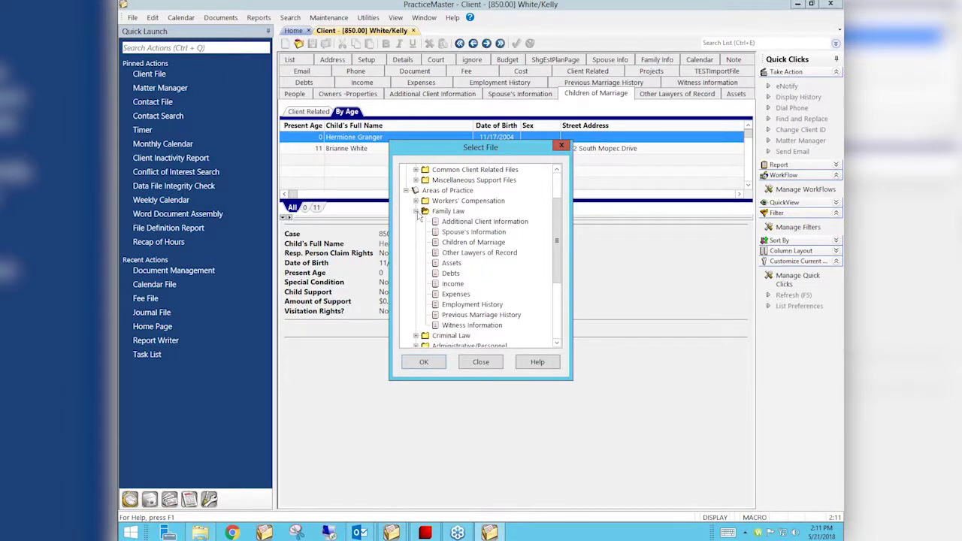
pyautogui.click(454, 246)
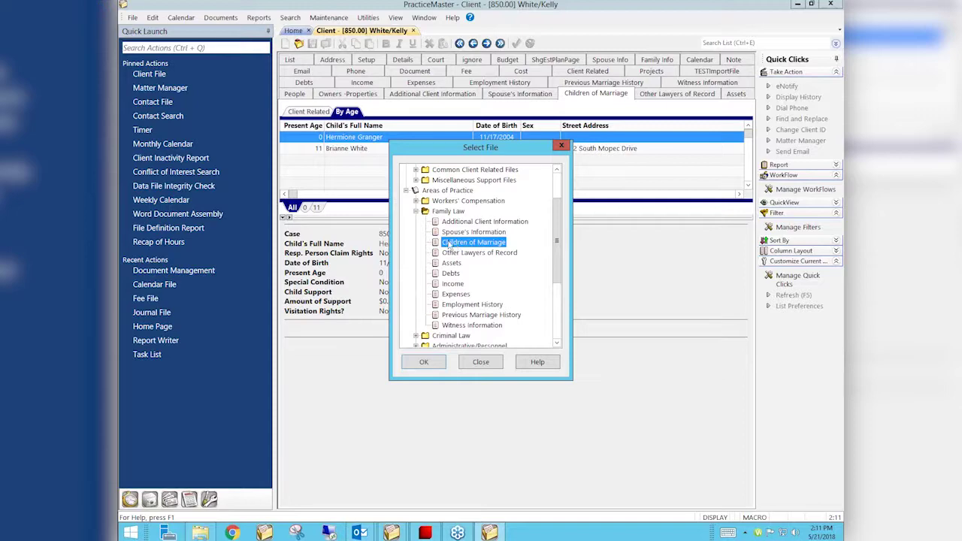
pyautogui.click(423, 363)
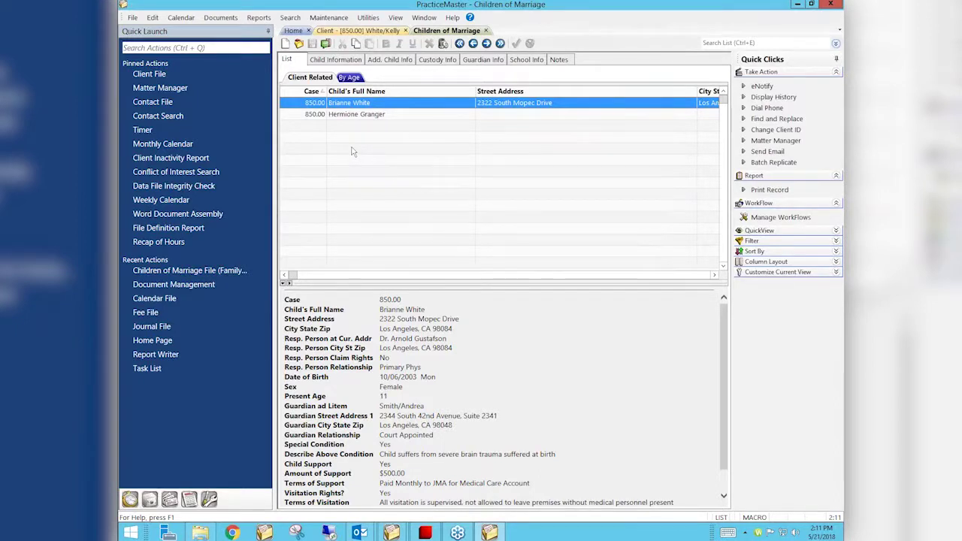
pyautogui.click(351, 106)
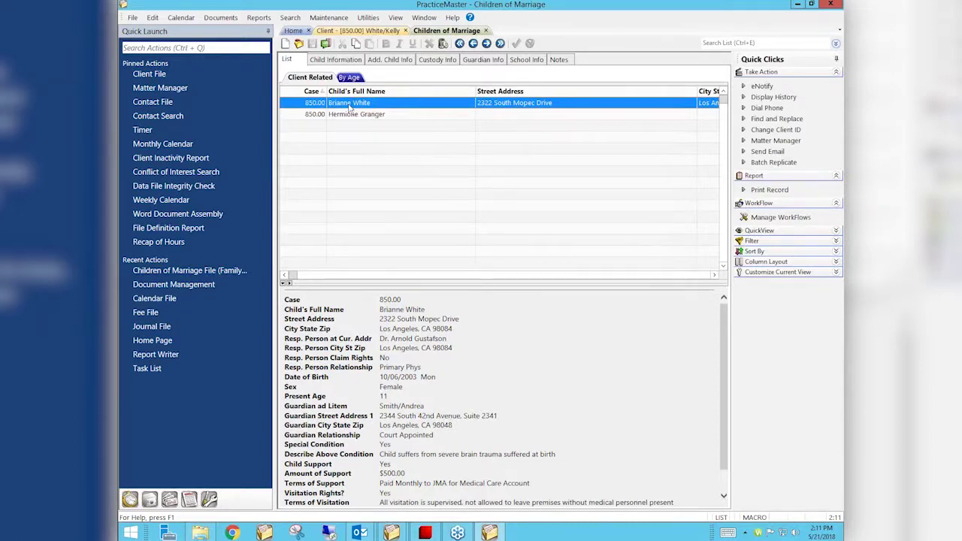
pyautogui.press('Insert')
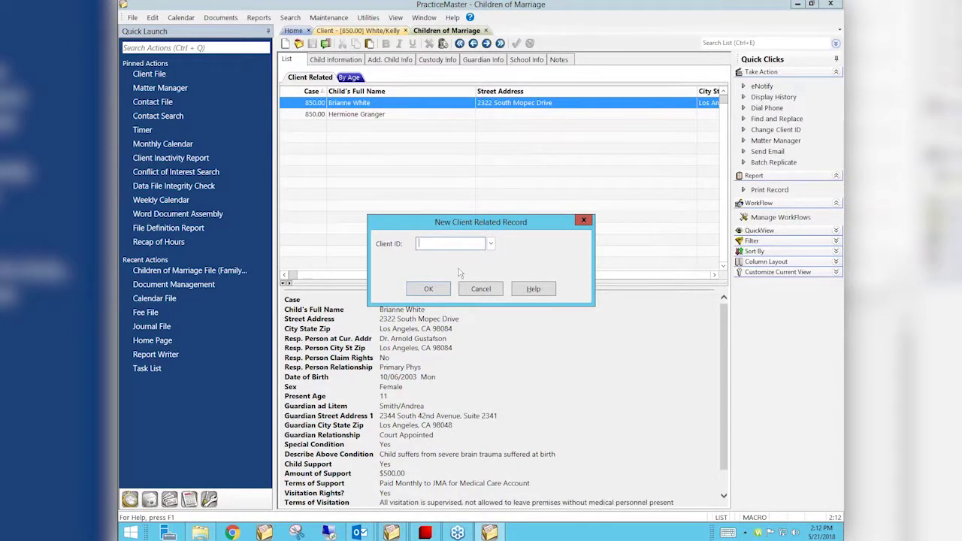
pyautogui.click(480, 292)
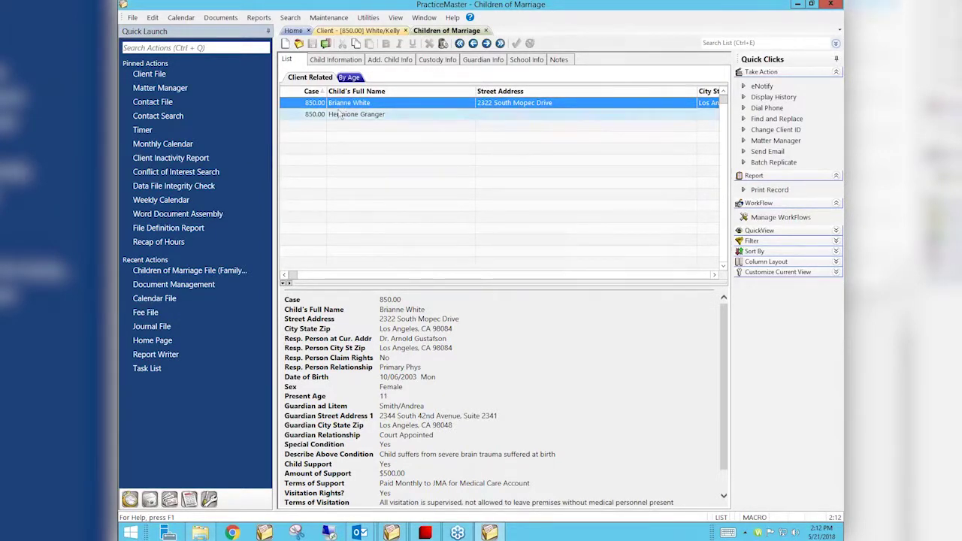
pyautogui.click(133, 18)
pyautogui.moveTo(147, 55)
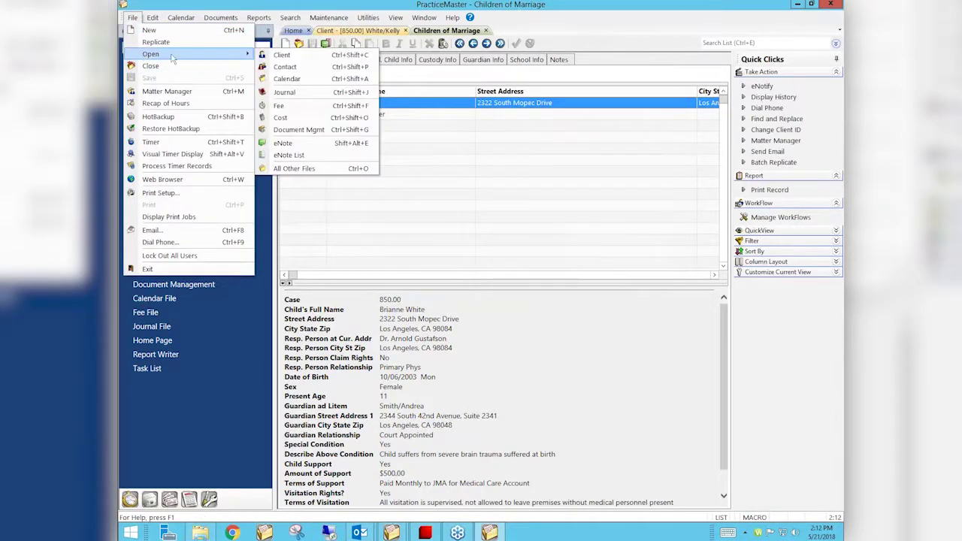
pyautogui.click(294, 169)
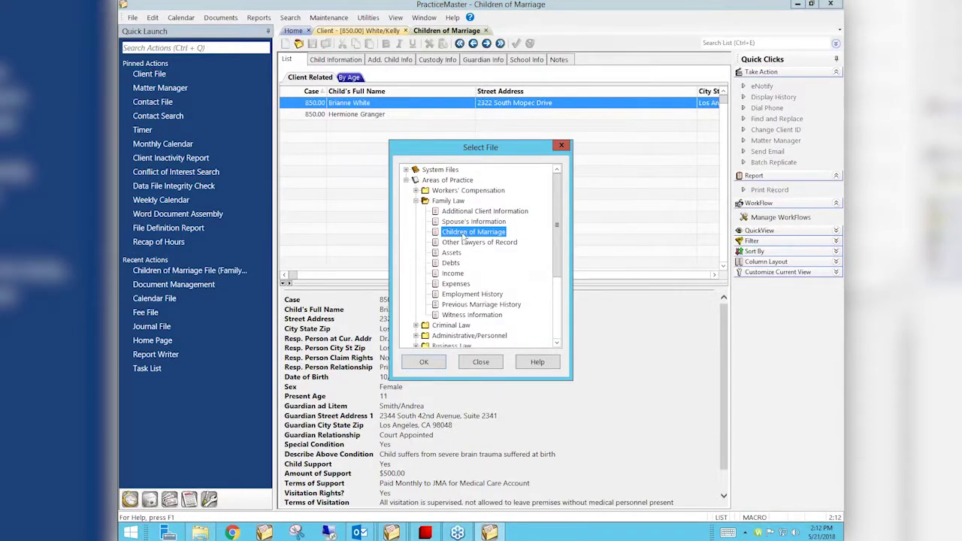
pyautogui.click(476, 363)
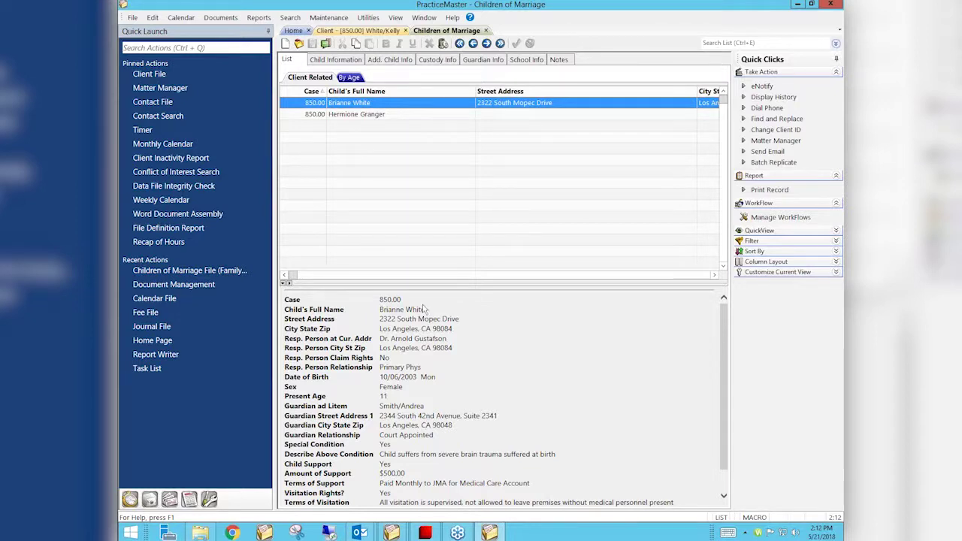
# Step: Batch replicate both Children of Marriage records, choosing the client with the Divorce matter as the destination
pyautogui.keyDown('ctrl'); pyautogui.click(338, 117); pyautogui.keyUp('ctrl')
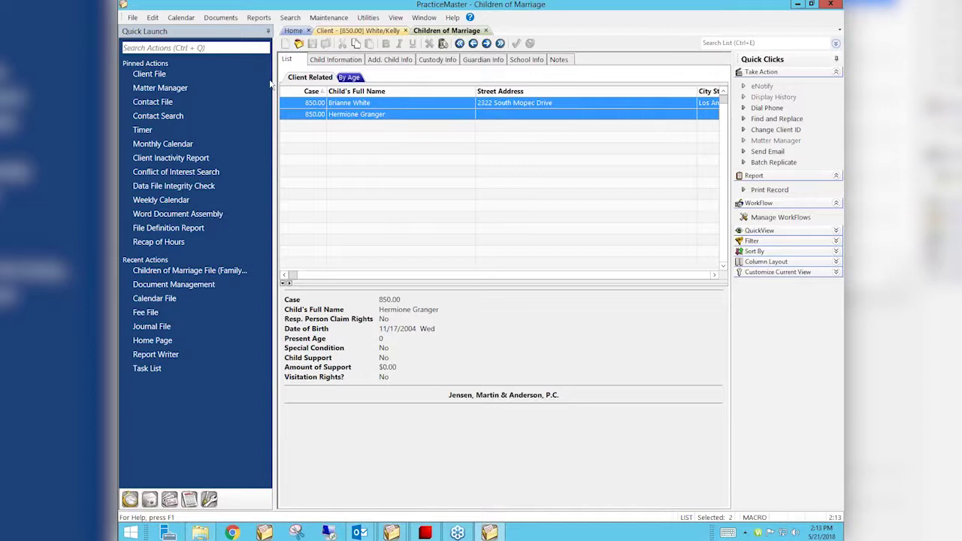
pyautogui.rightClick(340, 111)
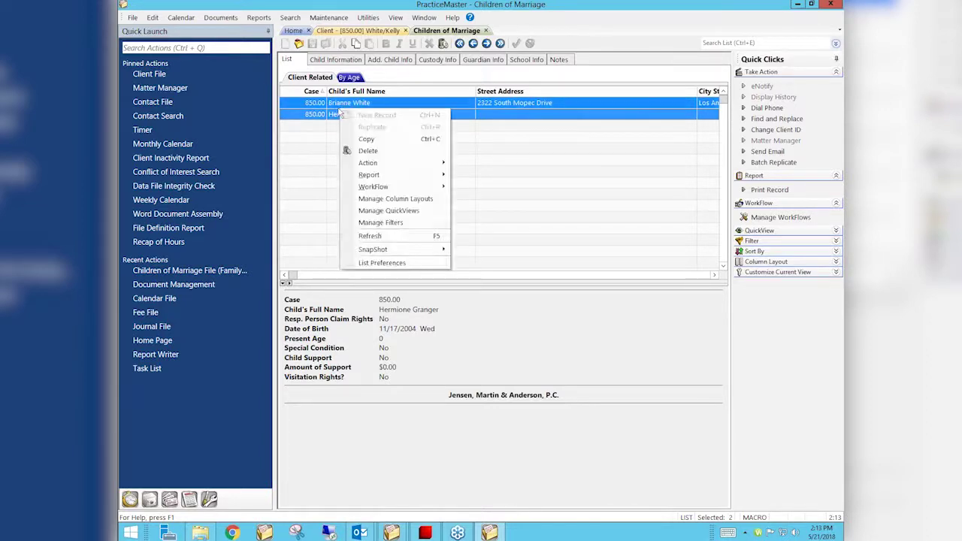
pyautogui.moveTo(368, 164)
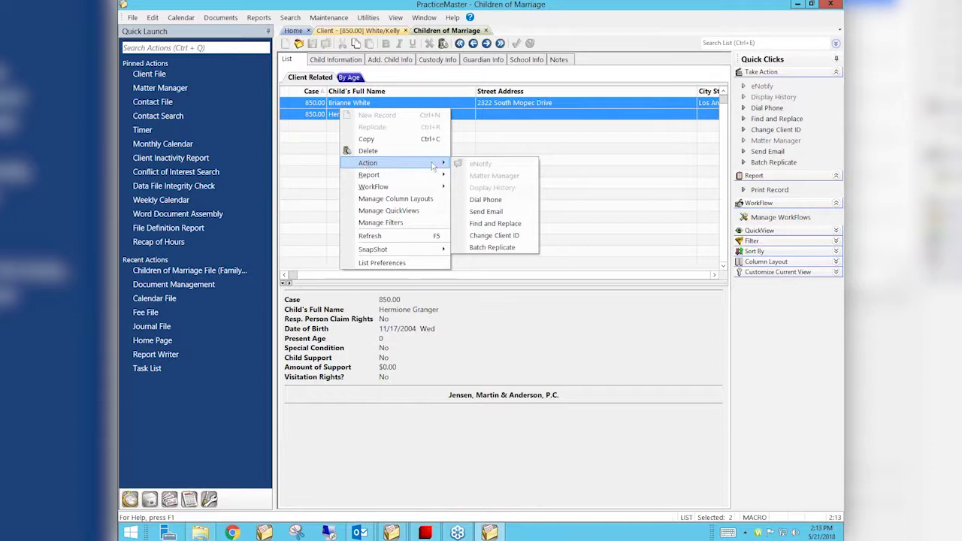
pyautogui.click(488, 251)
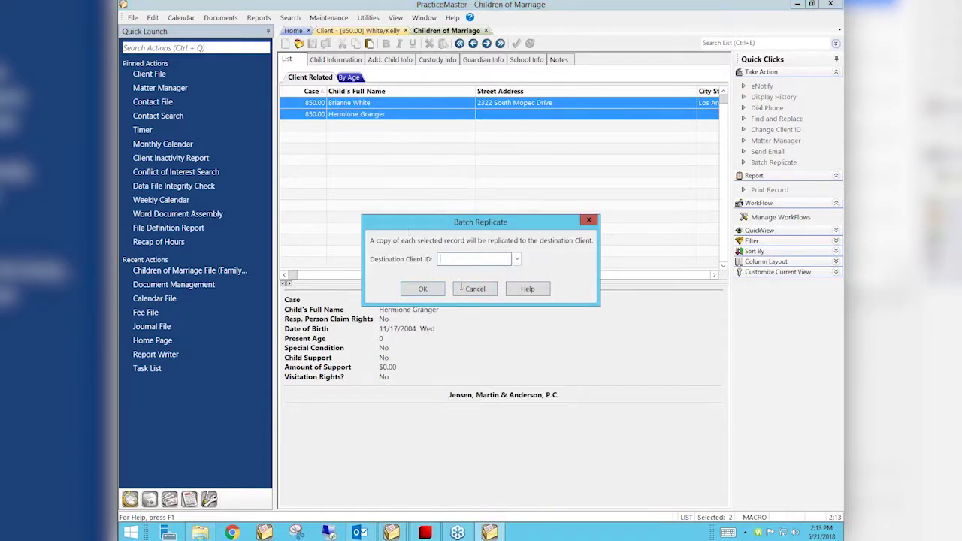
pyautogui.click(517, 259)
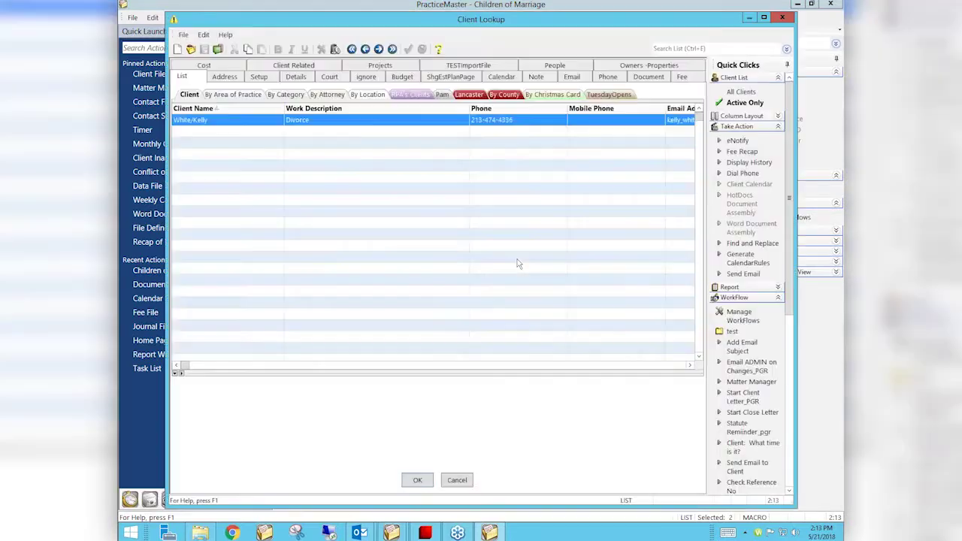
pyautogui.click(229, 120)
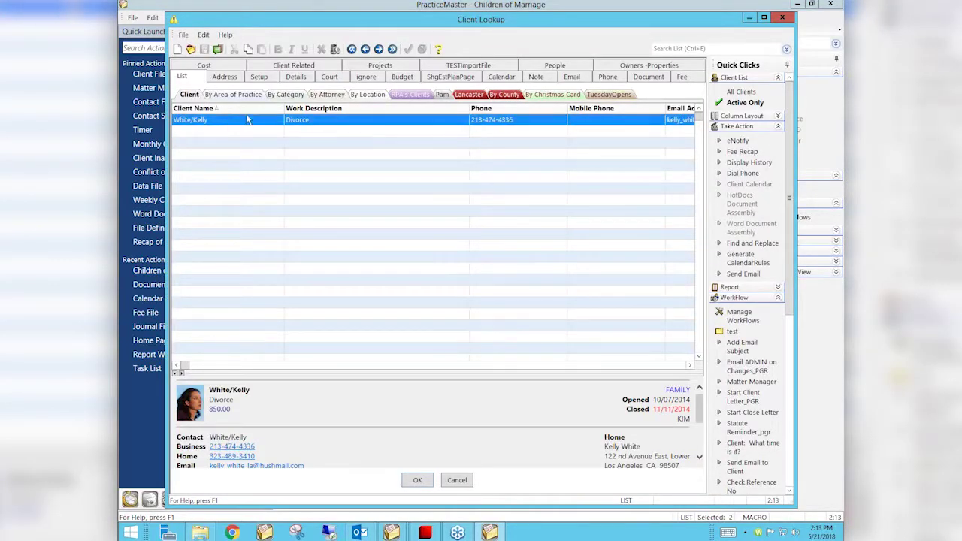
pyautogui.doubleClick(253, 120)
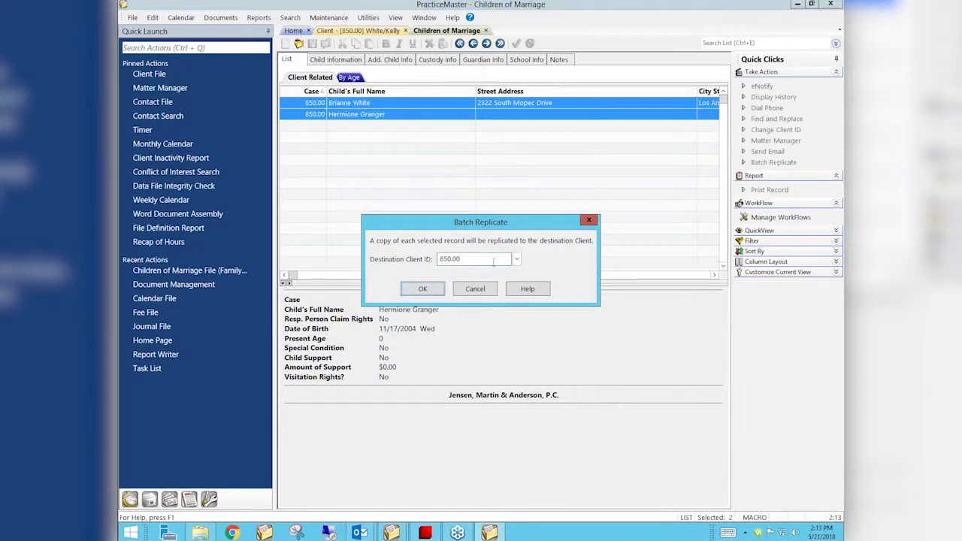
pyautogui.click(517, 259)
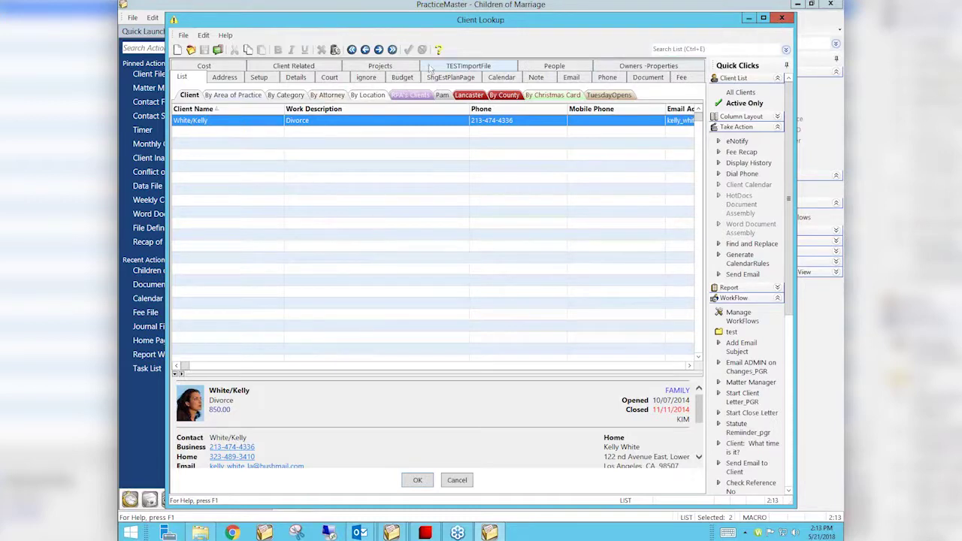
pyautogui.doubleClick(260, 120)
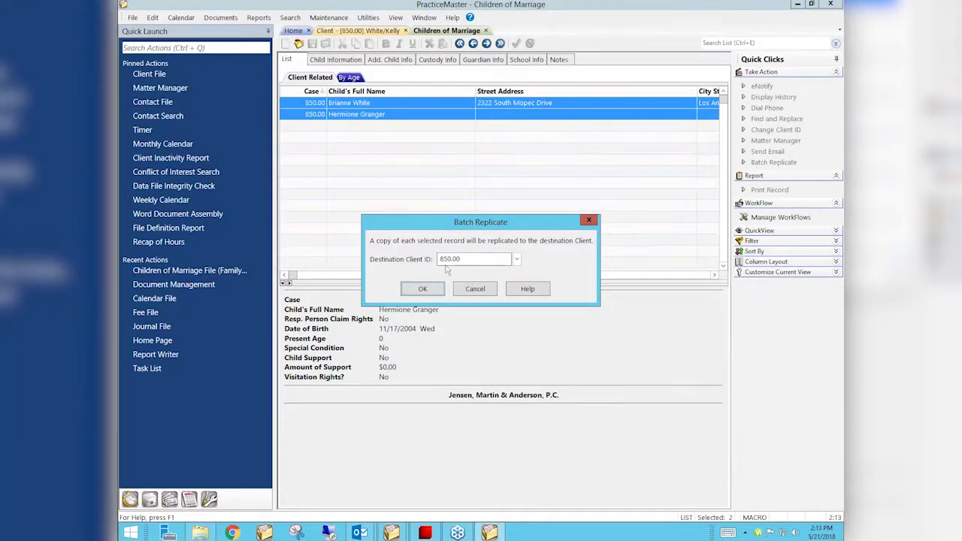
pyautogui.click(419, 292)
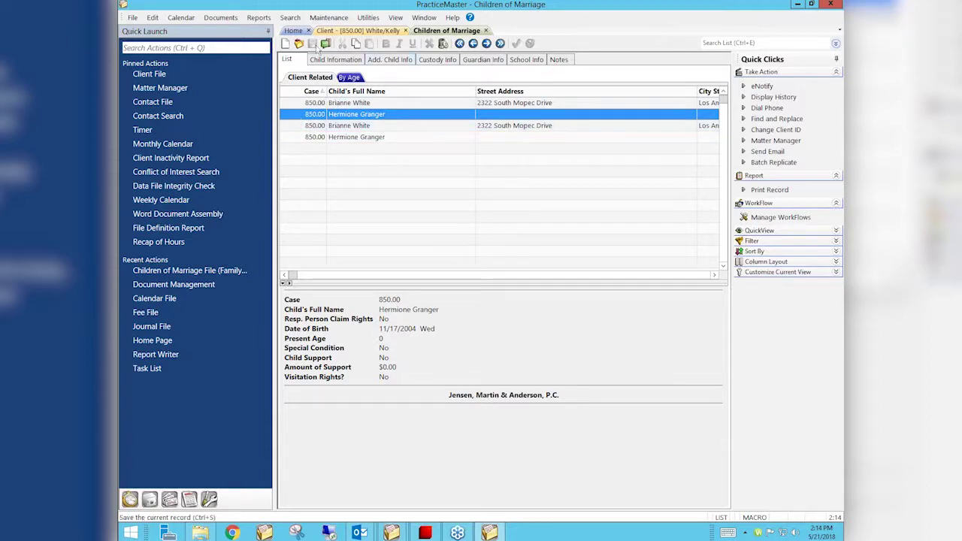
# Step: Check the replicated Children of Marriage records in the Divorce matter, and view the people associated with that matter
pyautogui.click(353, 31)
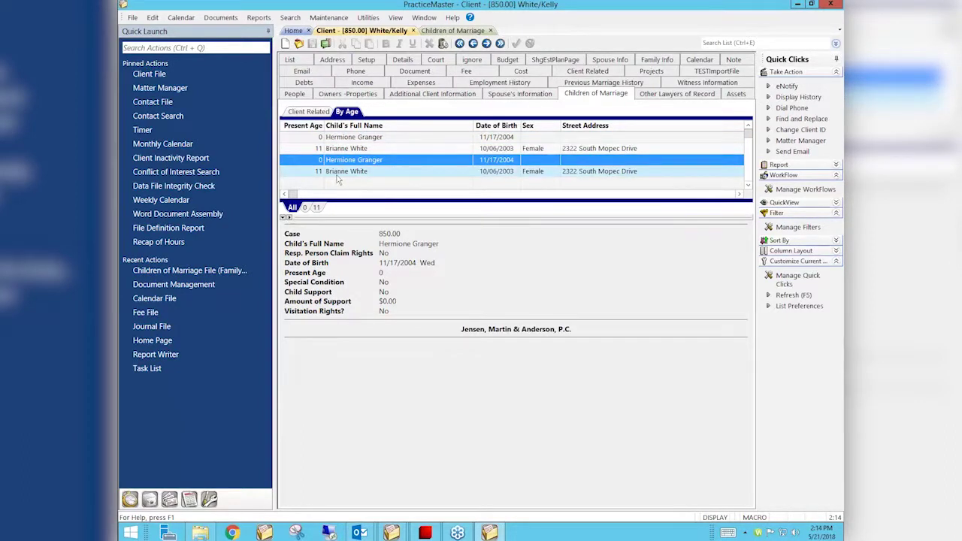
pyautogui.click(432, 34)
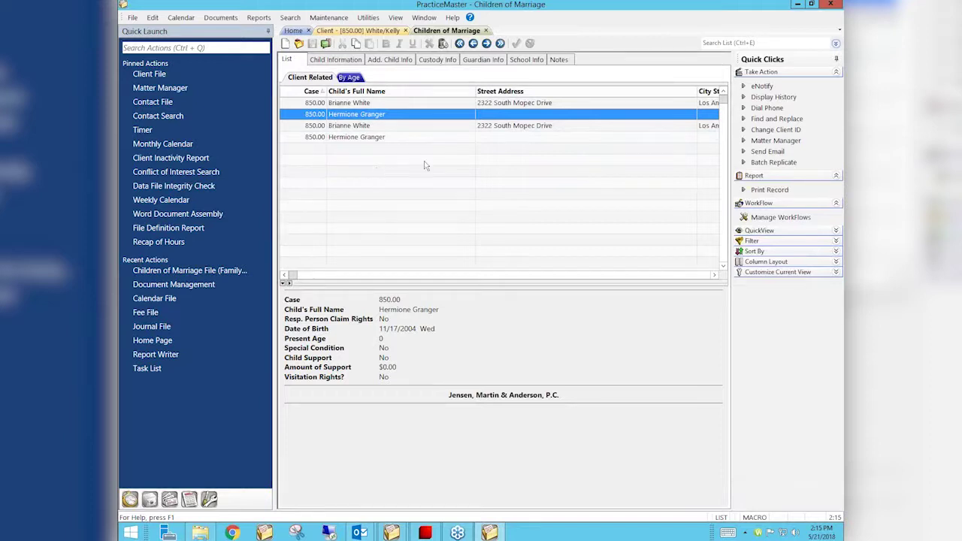
pyautogui.click(487, 30)
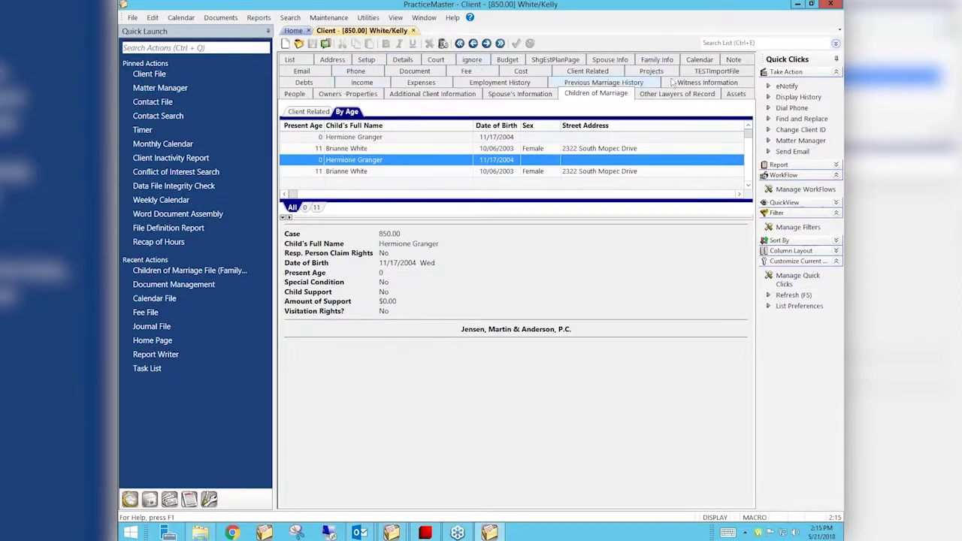
pyautogui.click(299, 95)
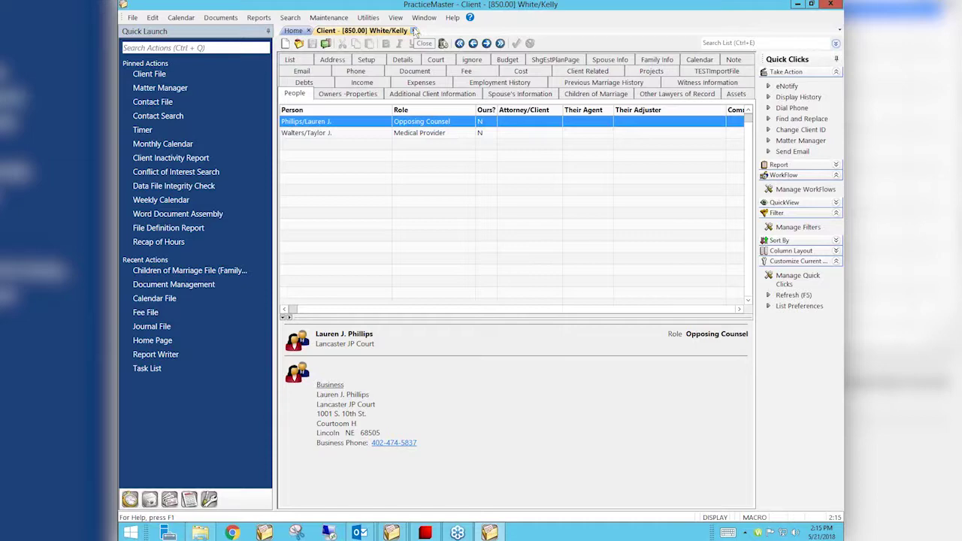
pyautogui.click(414, 31)
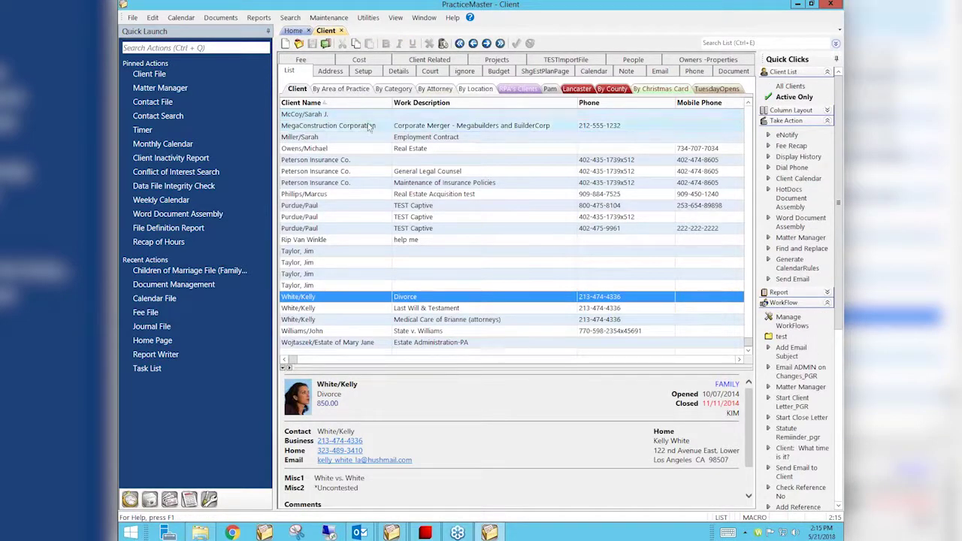
# Step: Open the MegaConstruction Corporation client and examine its Shareholders/Partners, Officers, Board of Directors and Financial Institution records
pyautogui.click(361, 126)
pyautogui.doubleClick(328, 127)
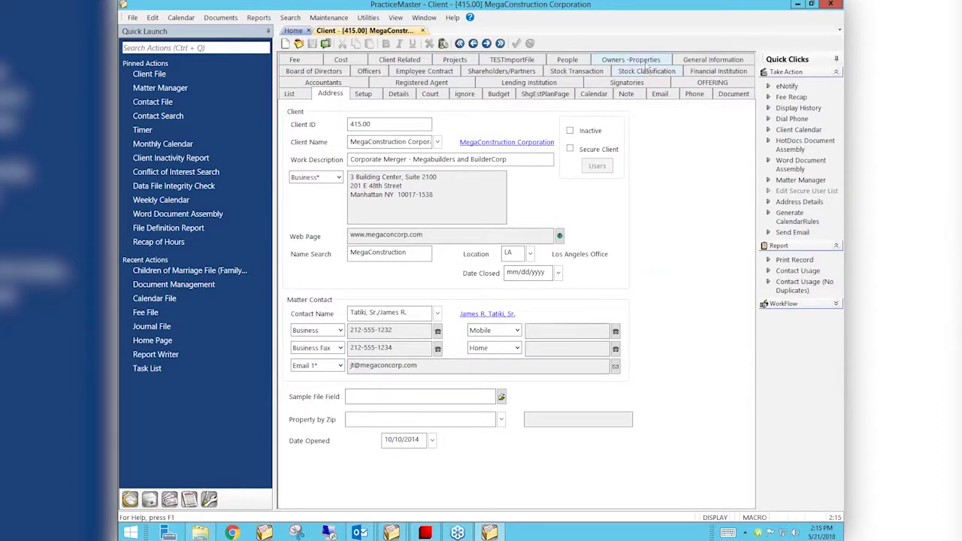
pyautogui.click(538, 72)
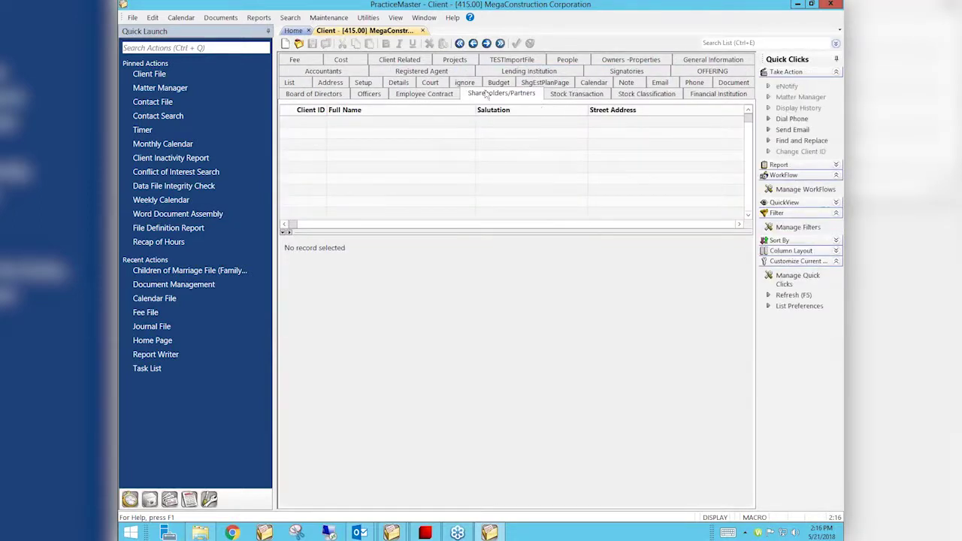
pyautogui.click(372, 95)
pyautogui.click(336, 96)
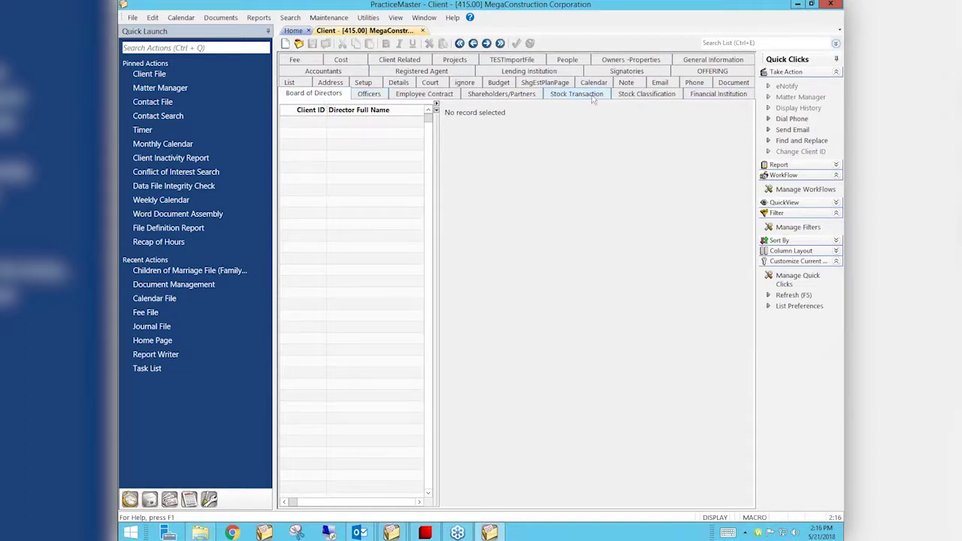
pyautogui.click(708, 95)
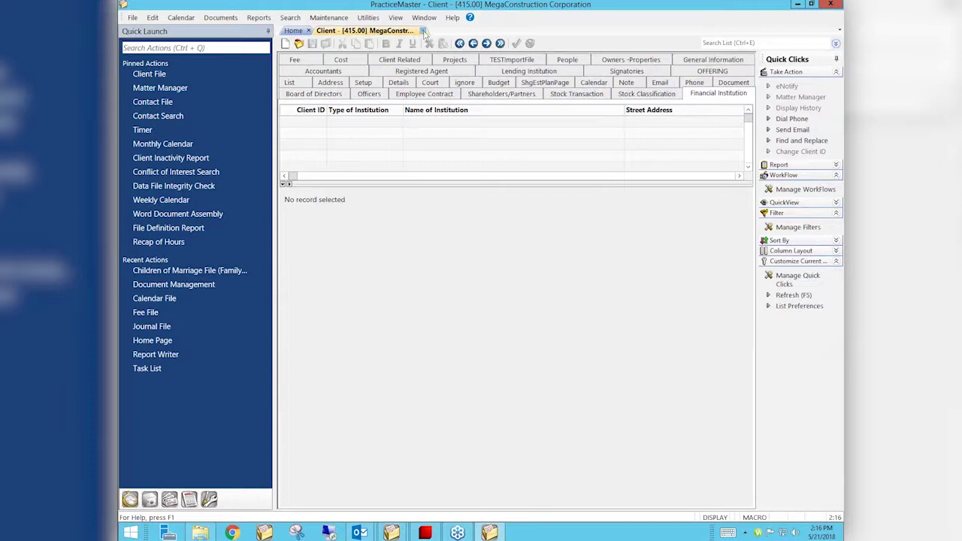
pyautogui.click(423, 31)
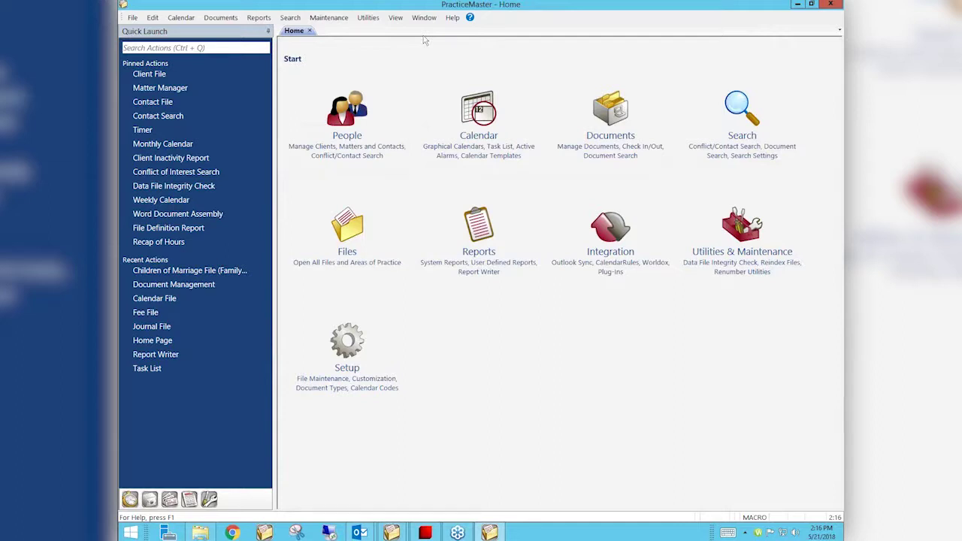
# Step: Reopen the client file and view the area of practice in MegaConstruction Corporation's Setup details
pyautogui.click(155, 75)
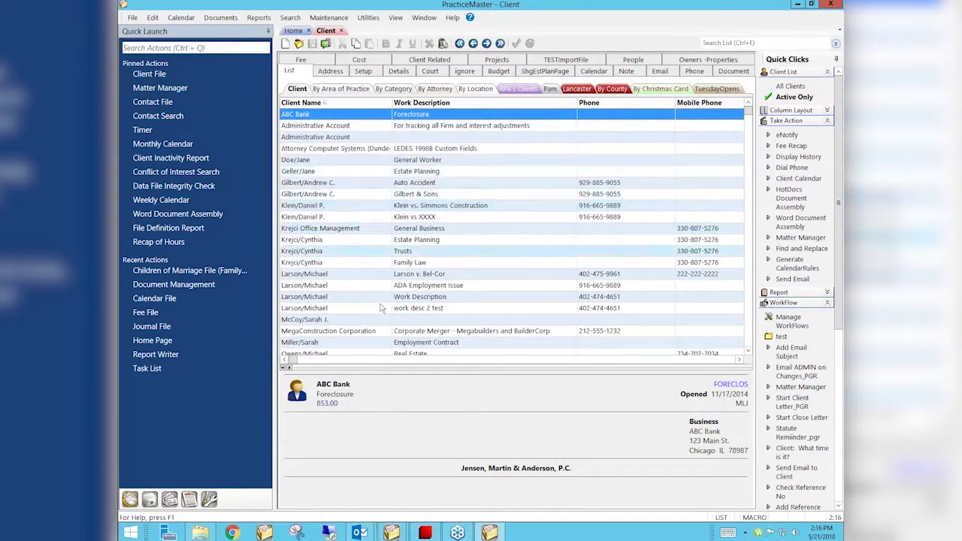
pyautogui.click(404, 333)
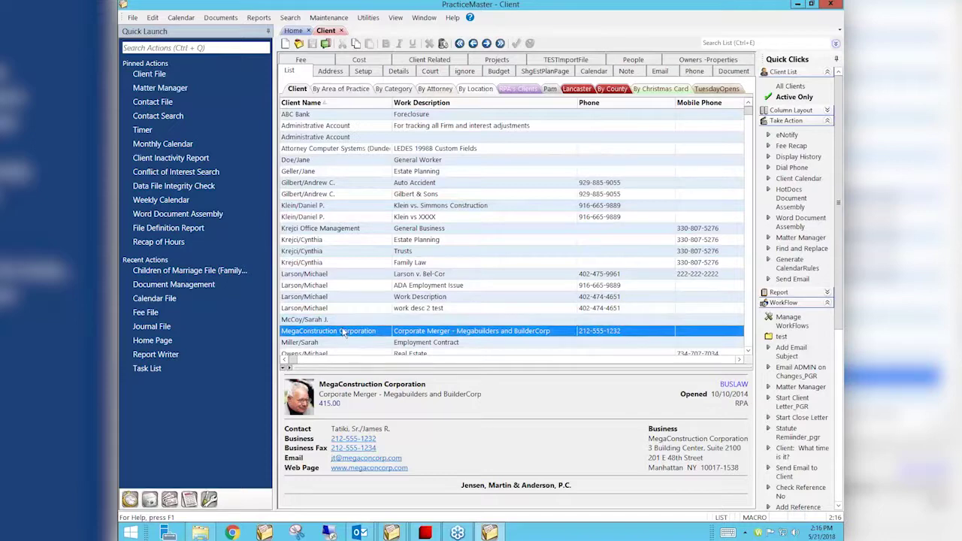
pyautogui.click(334, 72)
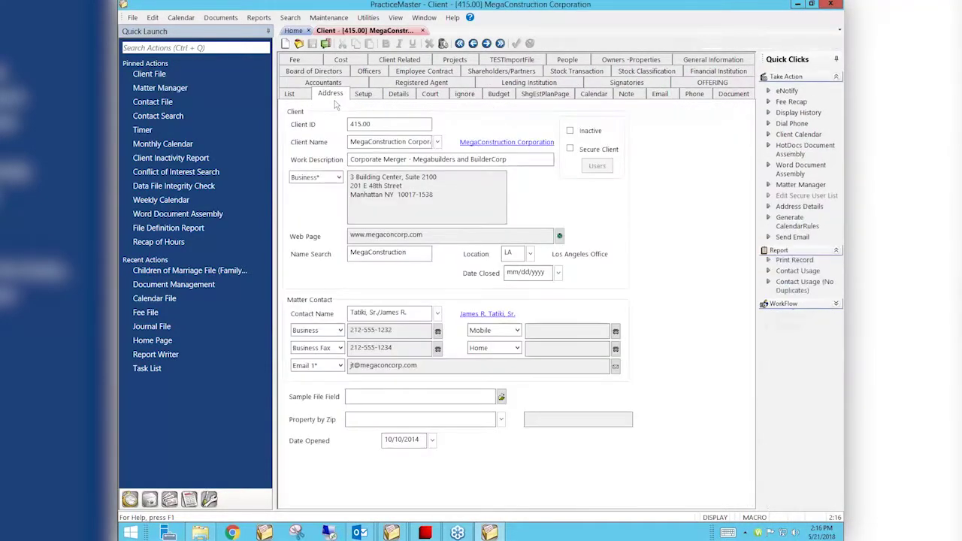
pyautogui.click(362, 94)
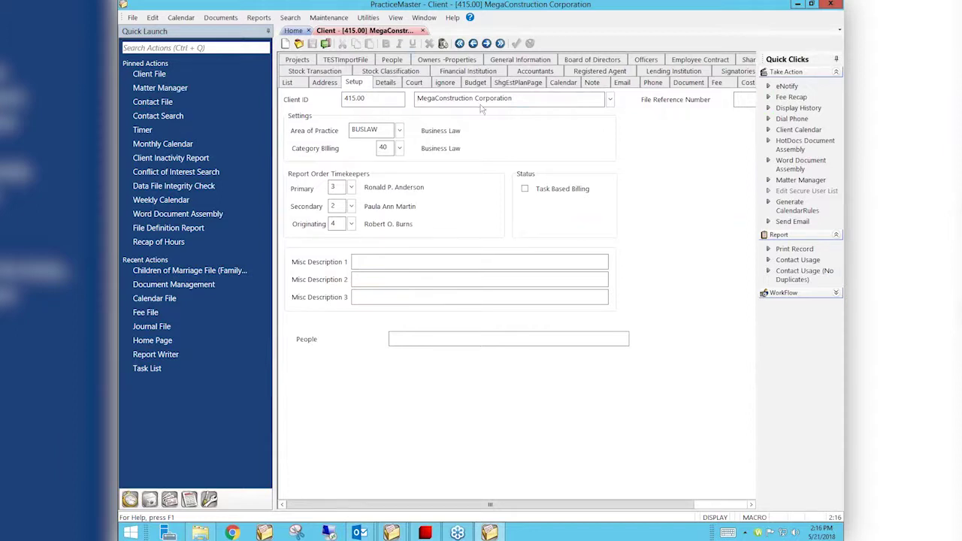
pyautogui.click(424, 31)
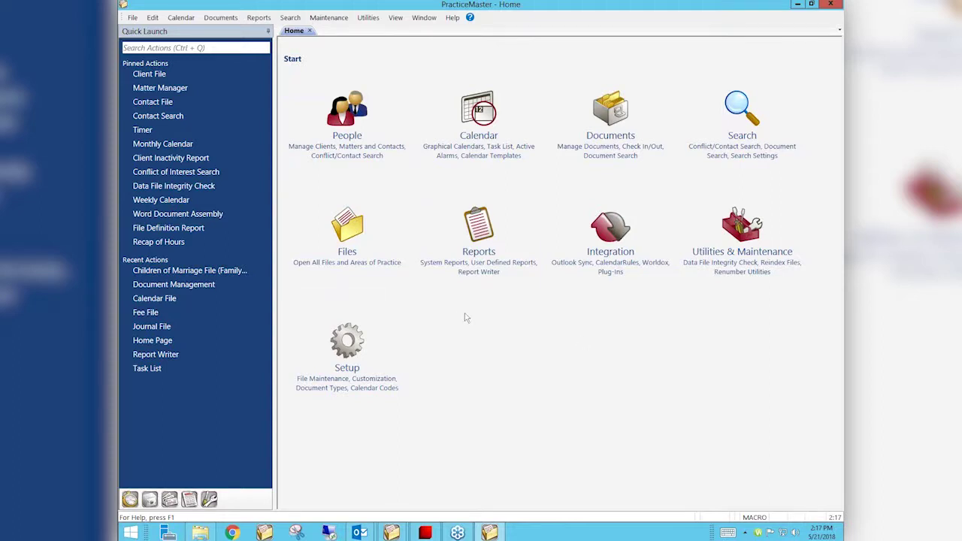
# Step: Open the ABC Bank contact record and request the help for it, dismissing the local installation notice
pyautogui.click(168, 104)
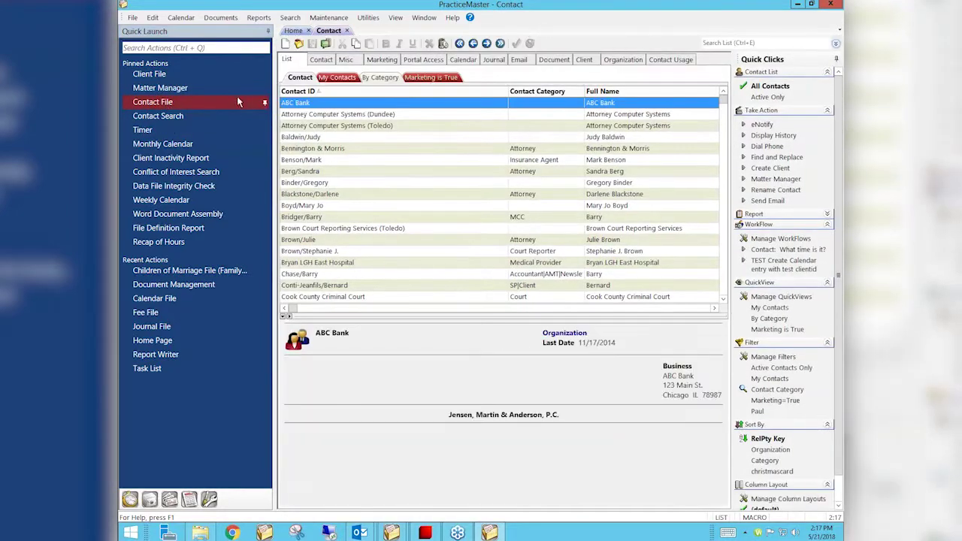
pyautogui.doubleClick(336, 104)
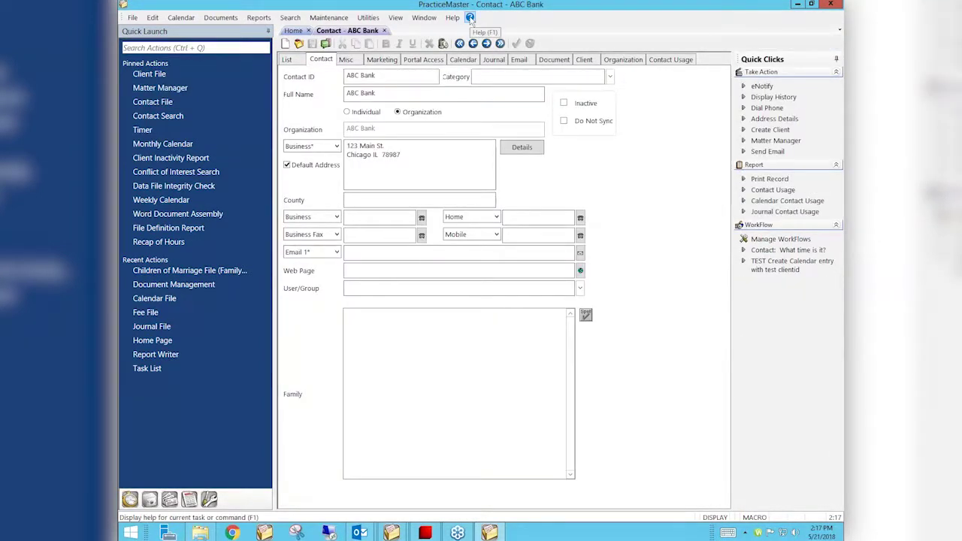
pyautogui.click(470, 17)
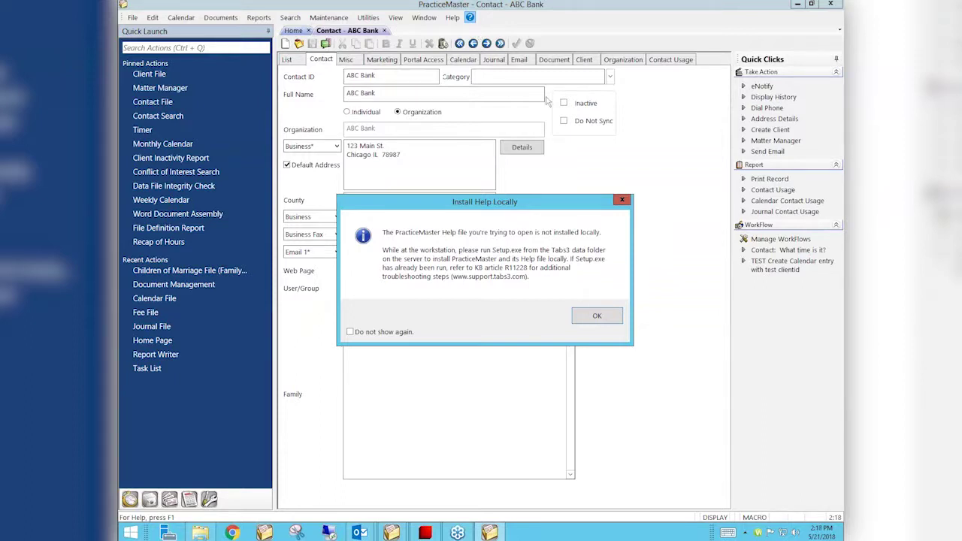
pyautogui.click(623, 206)
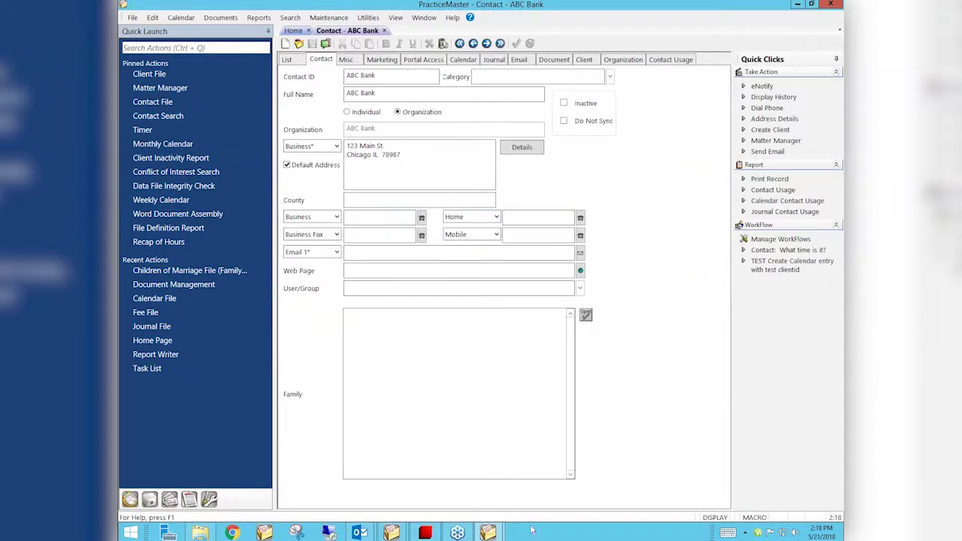
# Step: Bring up the PracticeMaster Help window, look over its index, and close it
pyautogui.moveTo(491, 532)
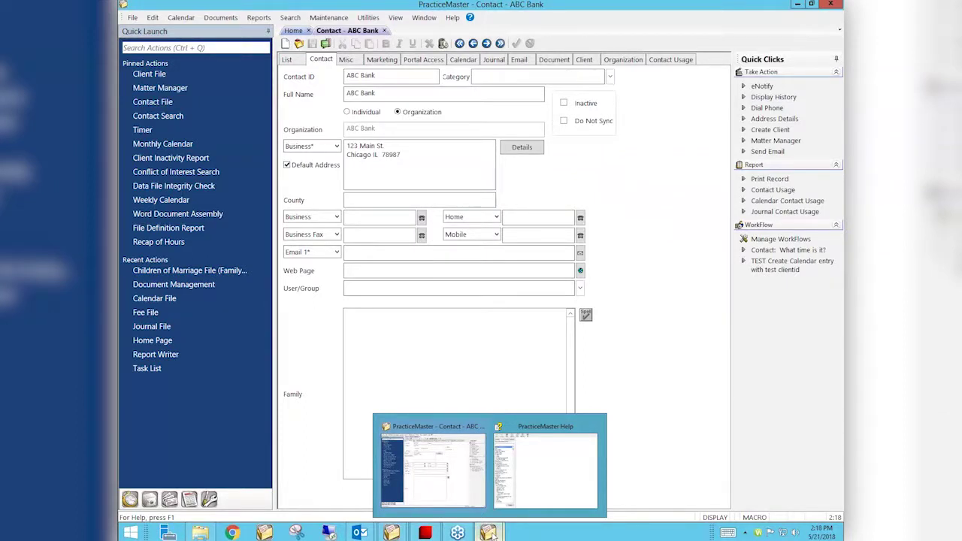
pyautogui.moveTo(595, 427)
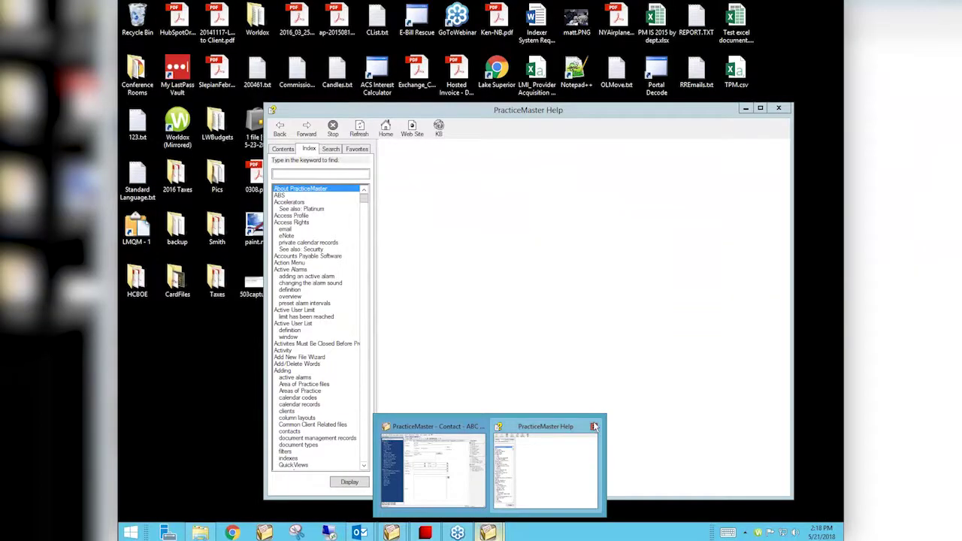
pyautogui.click(592, 444)
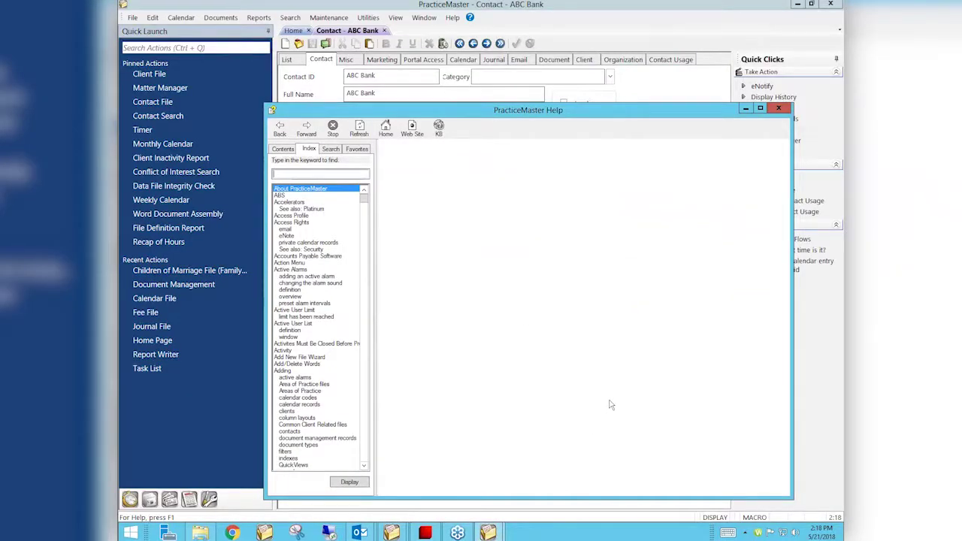
pyautogui.click(778, 108)
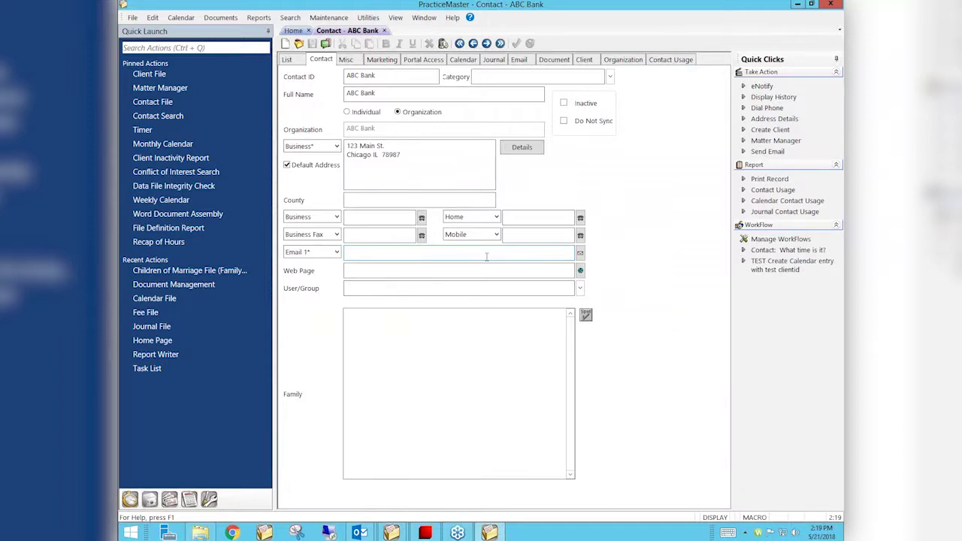
# Step: Switch to File Explorer and run setup.exe from the STI folder on the ACS (S:) drive
pyautogui.hotkey('alt', 'Tab')
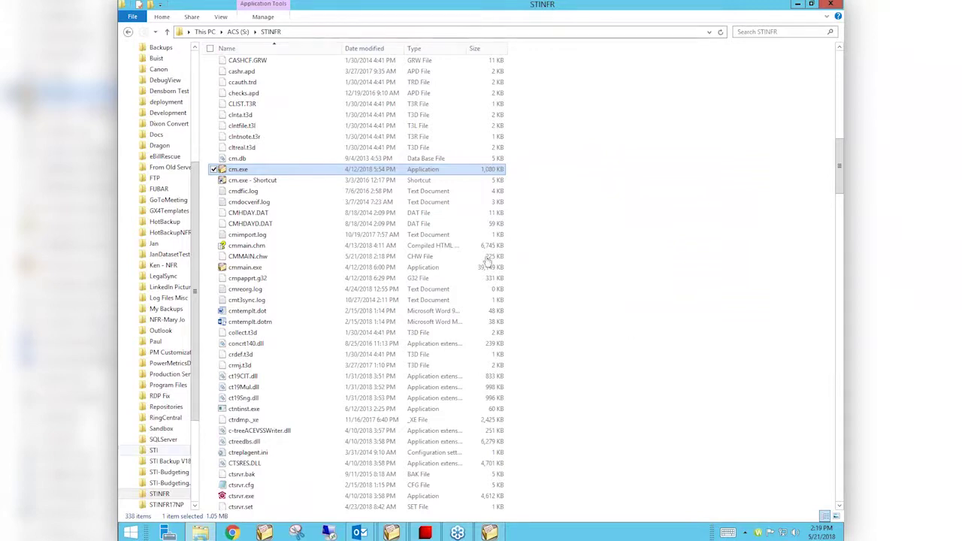
pyautogui.click(154, 450)
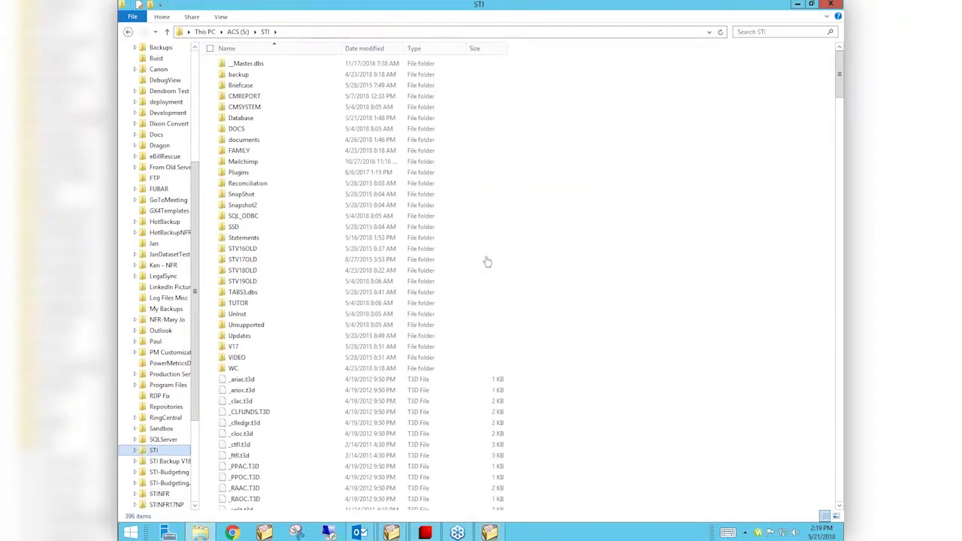
pyautogui.click(392, 532)
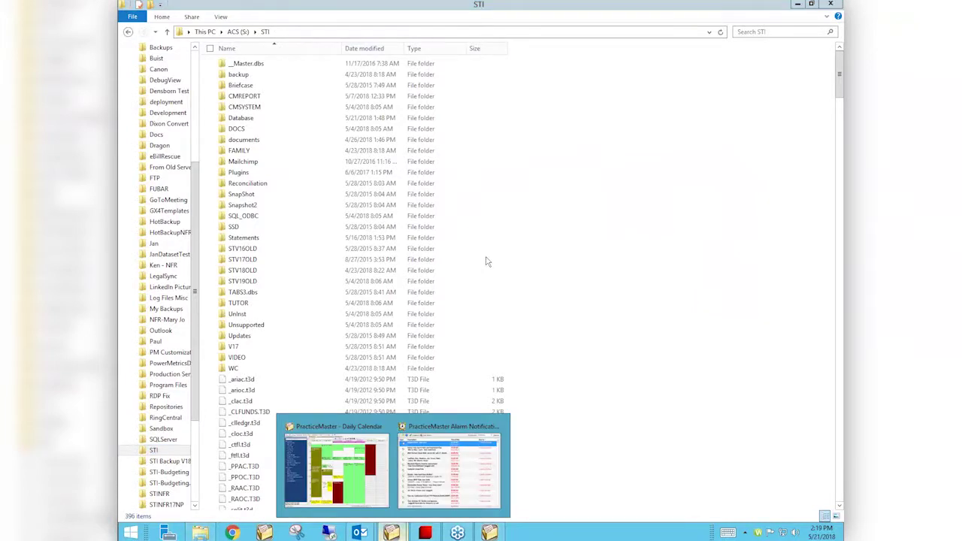
pyautogui.click(683, 387)
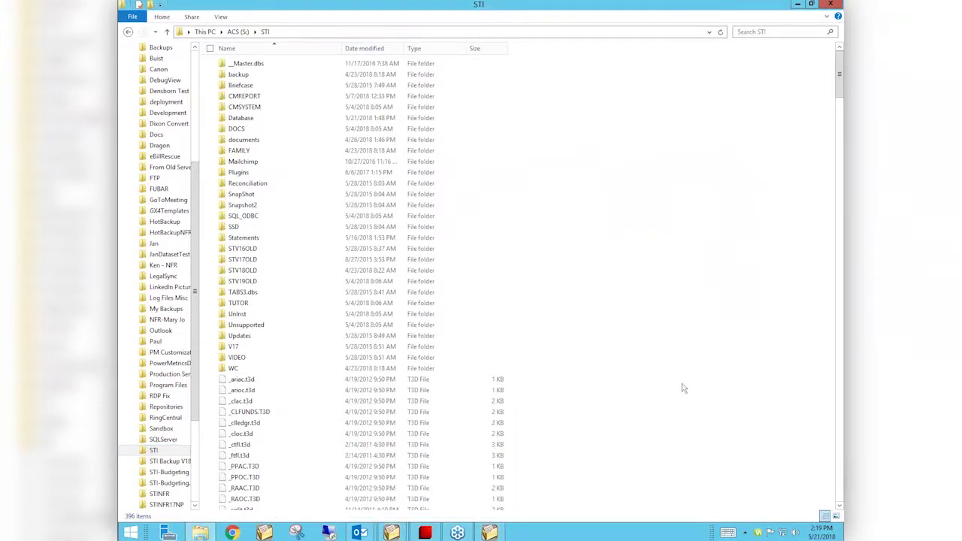
pyautogui.click(262, 423)
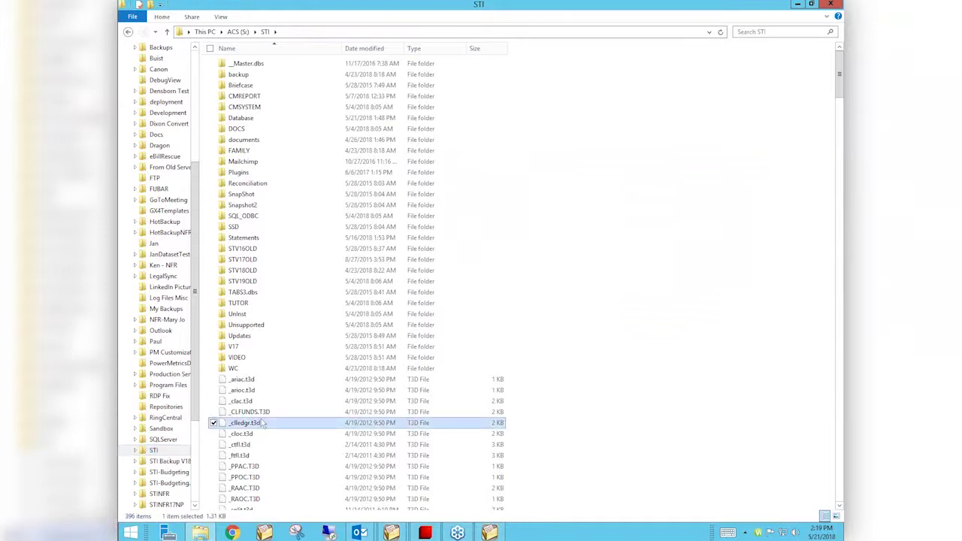
pyautogui.write('set')
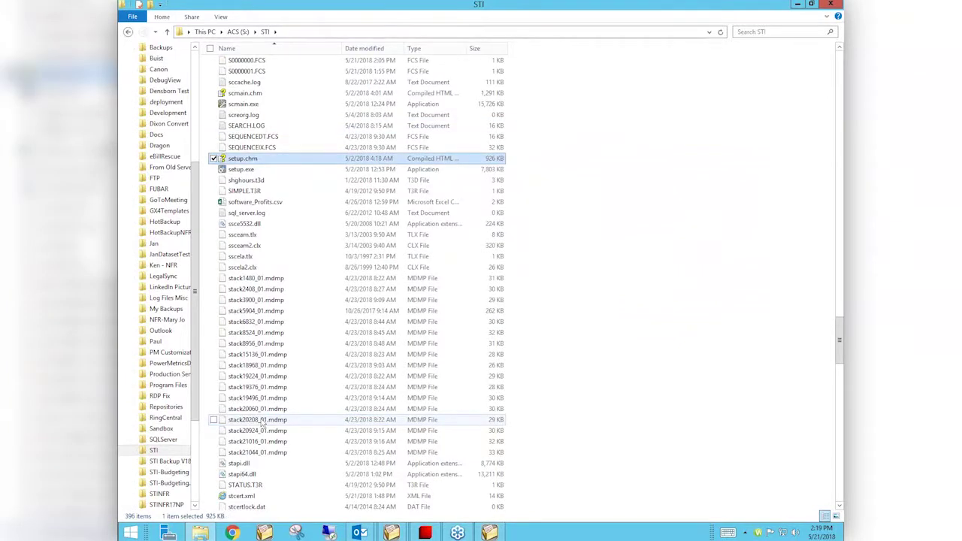
pyautogui.press('Down')
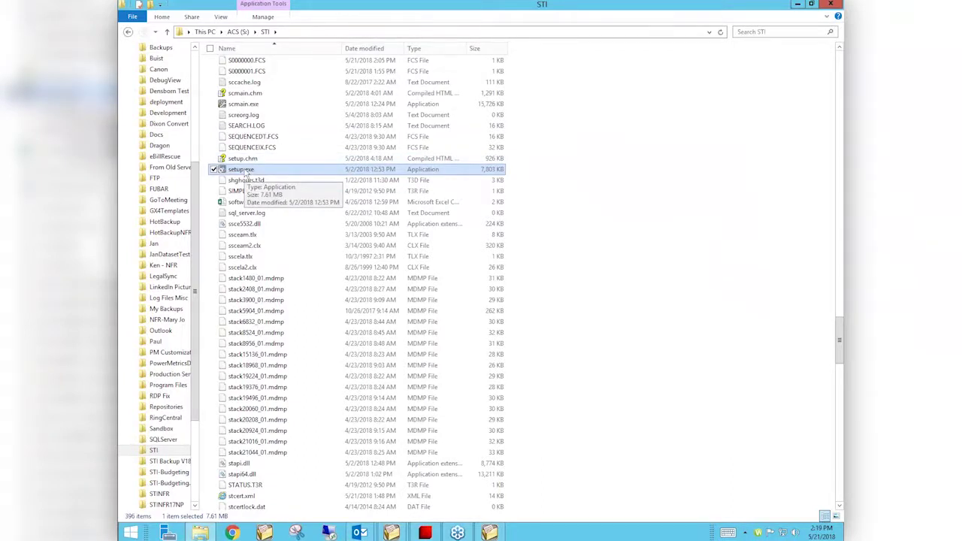
pyautogui.doubleClick(248, 172)
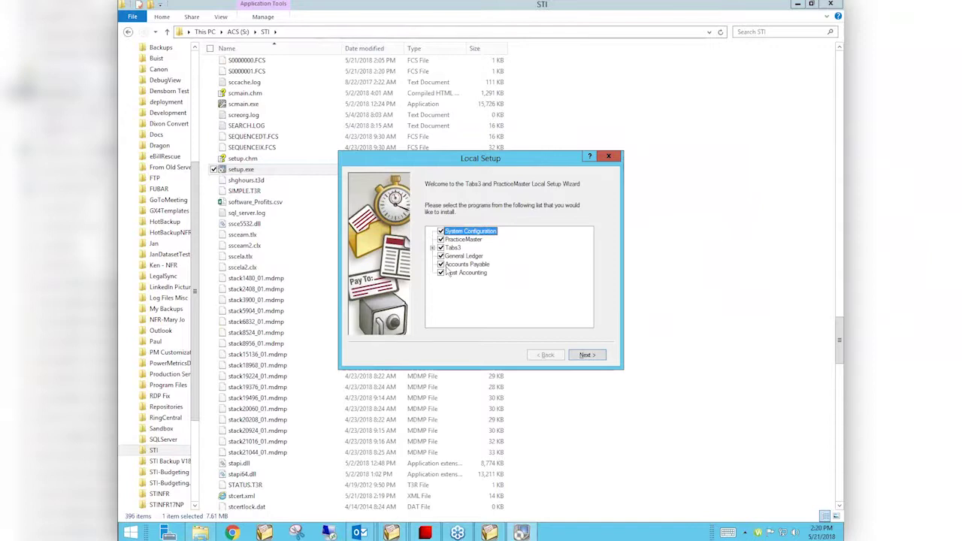
# Step: Try excluding System Configuration and Tabs3 from the programs to install, include both again, and expand the Tabs3 components
pyautogui.click(441, 231)
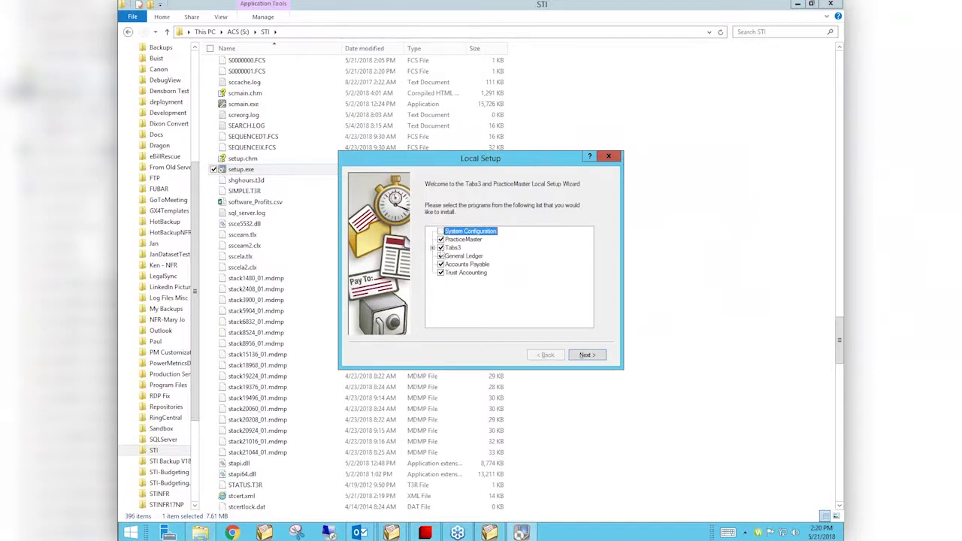
pyautogui.click(440, 251)
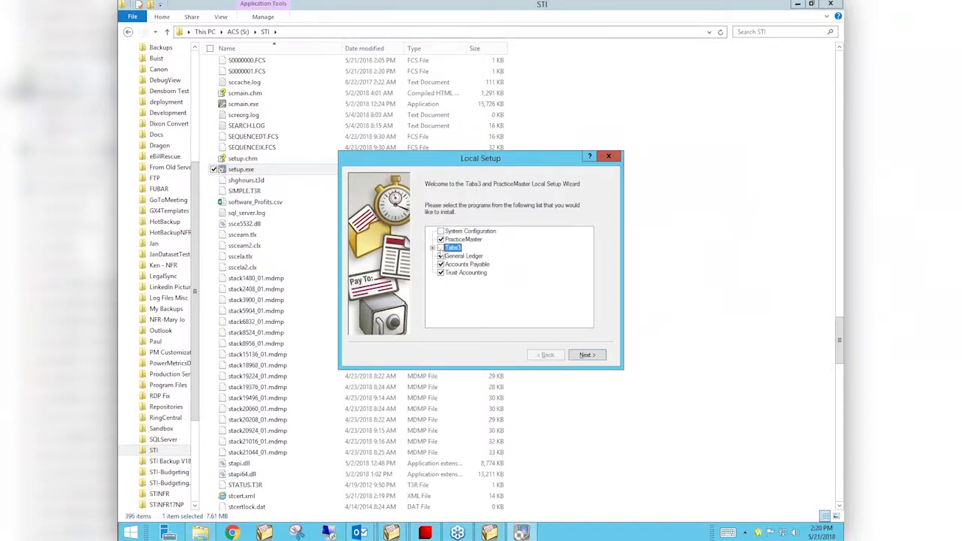
pyautogui.click(441, 232)
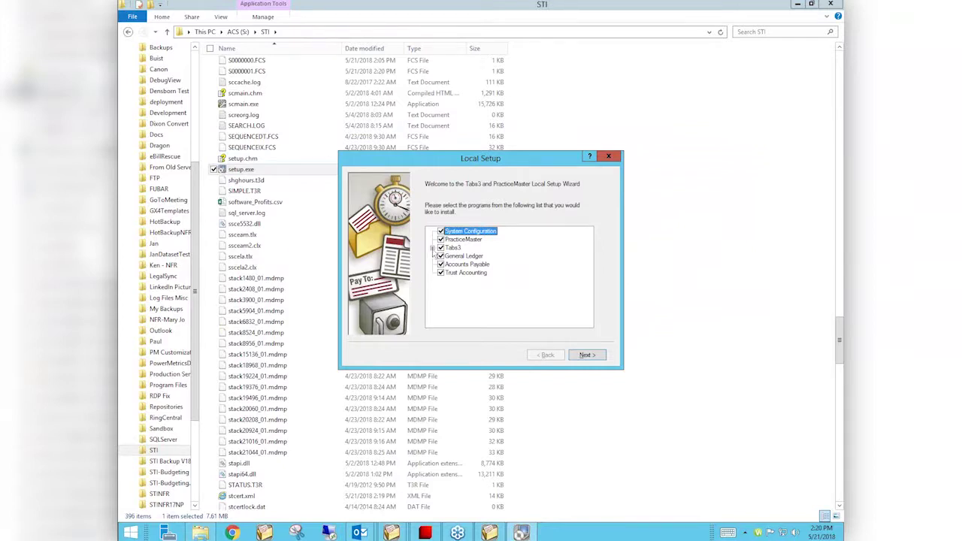
pyautogui.click(432, 248)
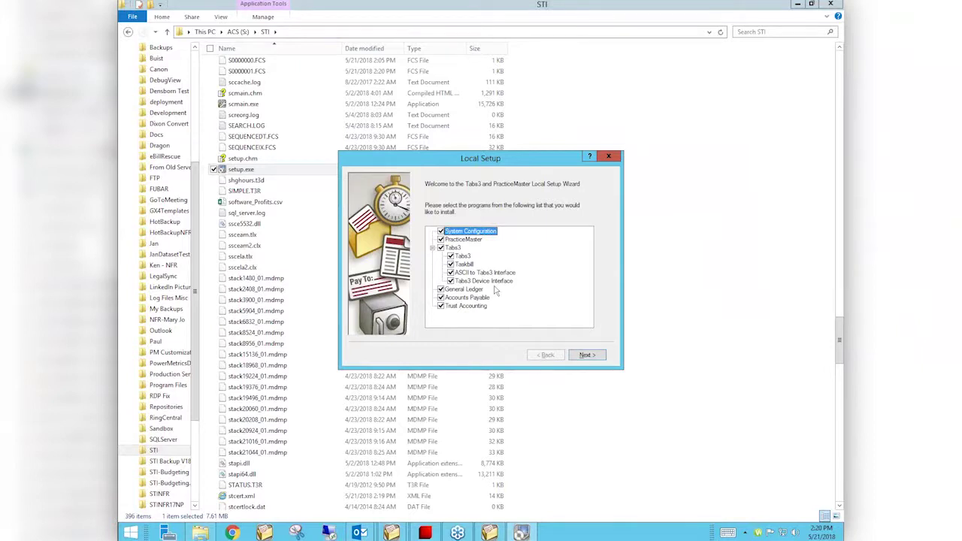
# Step: Start installing all listed programs into C:\Program Files (x86)\Tabs3 without desktop icons or the Outlook Plug-in, replacing the existing program group icons
pyautogui.click(588, 355)
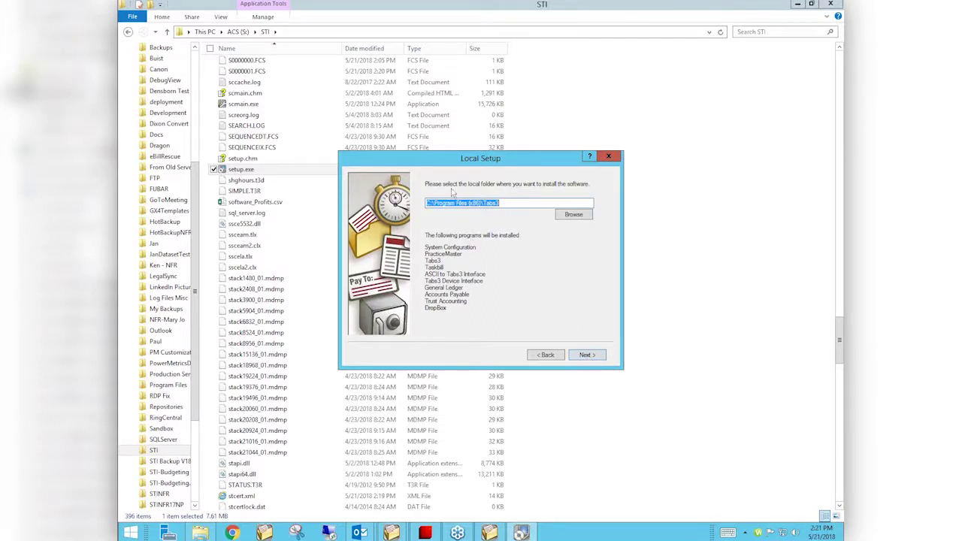
pyautogui.click(587, 357)
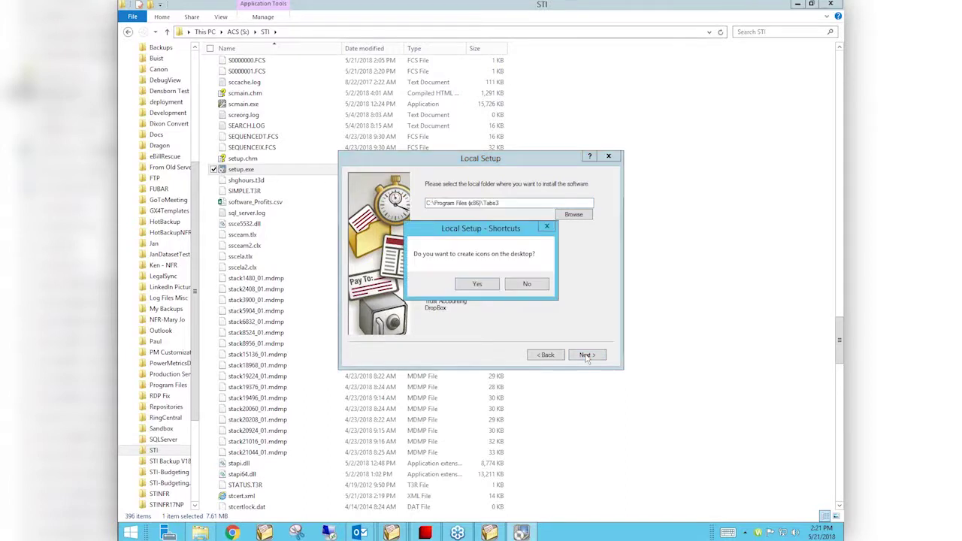
pyautogui.click(525, 285)
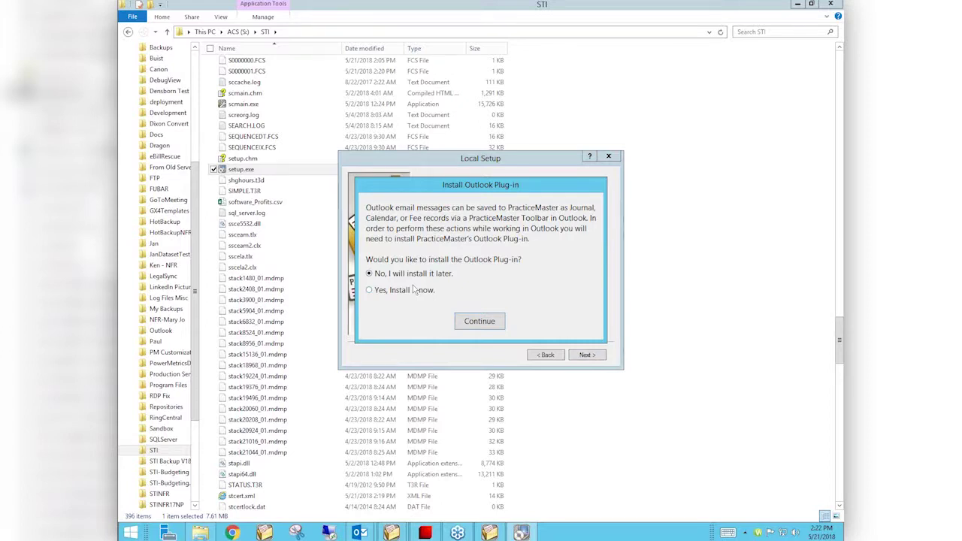
pyautogui.click(477, 320)
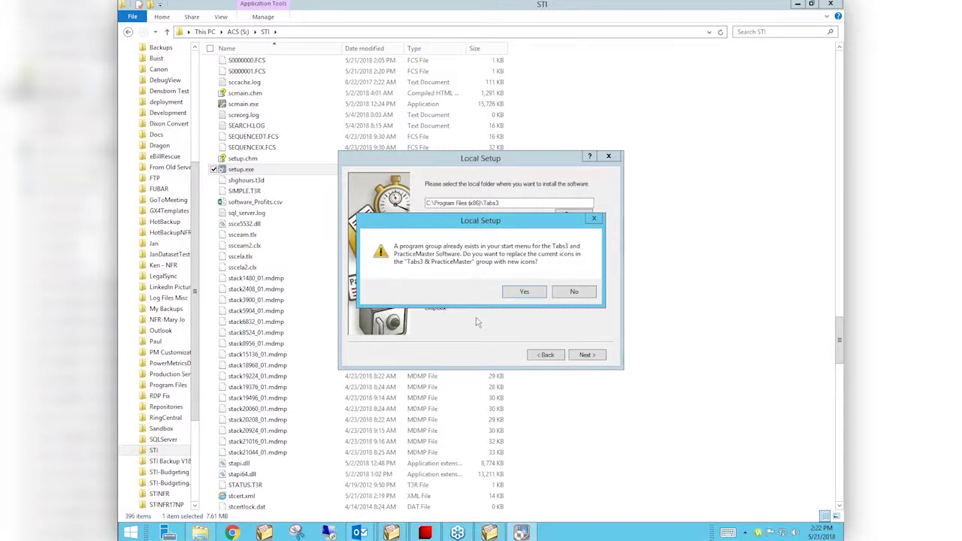
pyautogui.click(524, 293)
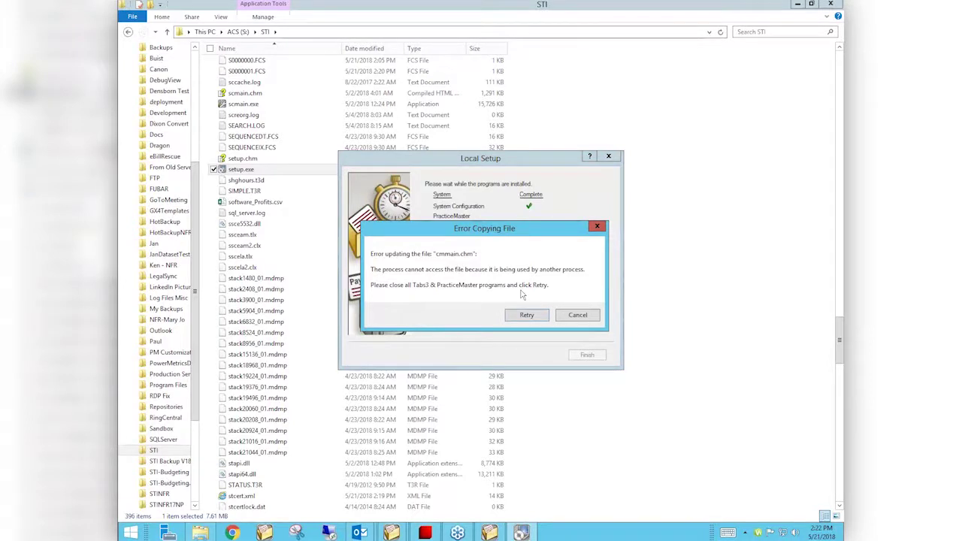
# Step: Abandon the cmmain.chm file update and quit the unfinished Local Setup
pyautogui.click(578, 315)
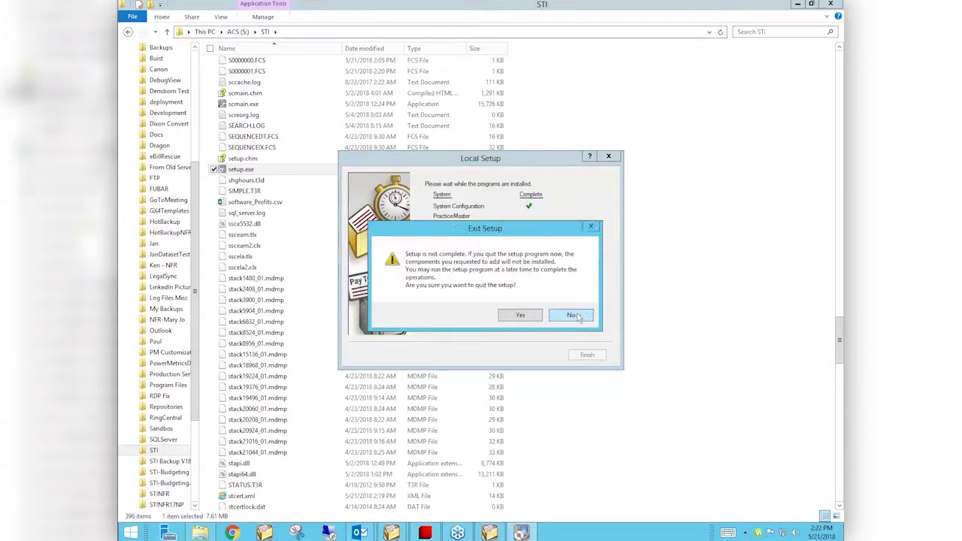
pyautogui.click(573, 315)
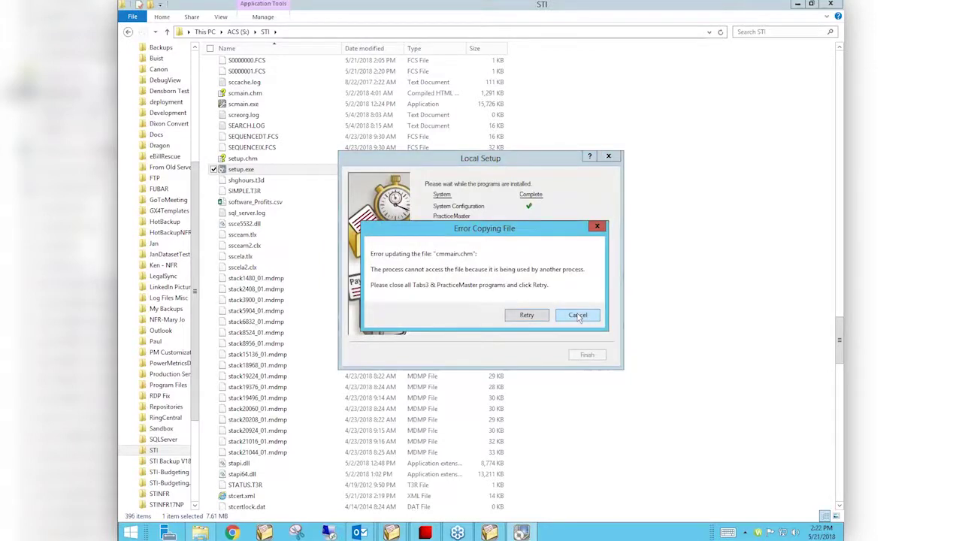
pyautogui.click(573, 315)
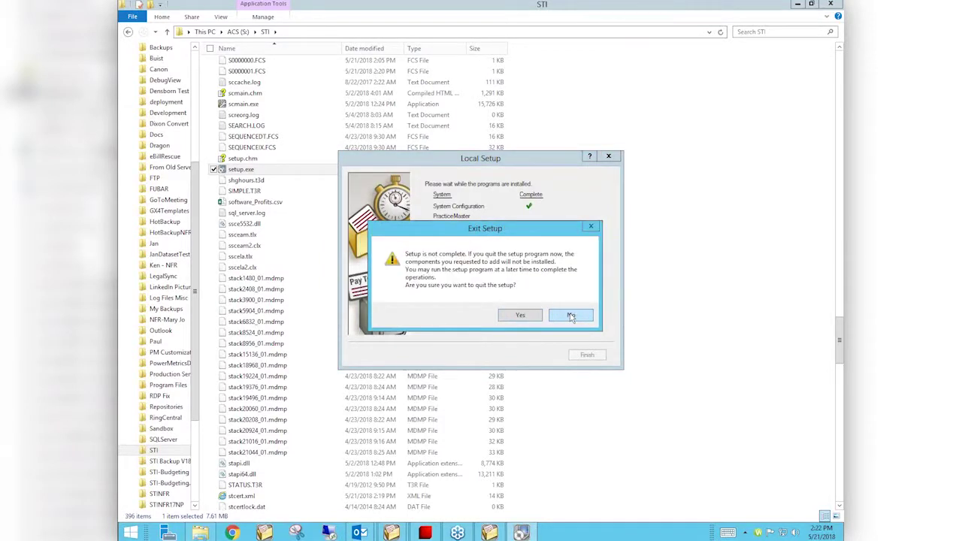
pyautogui.click(521, 315)
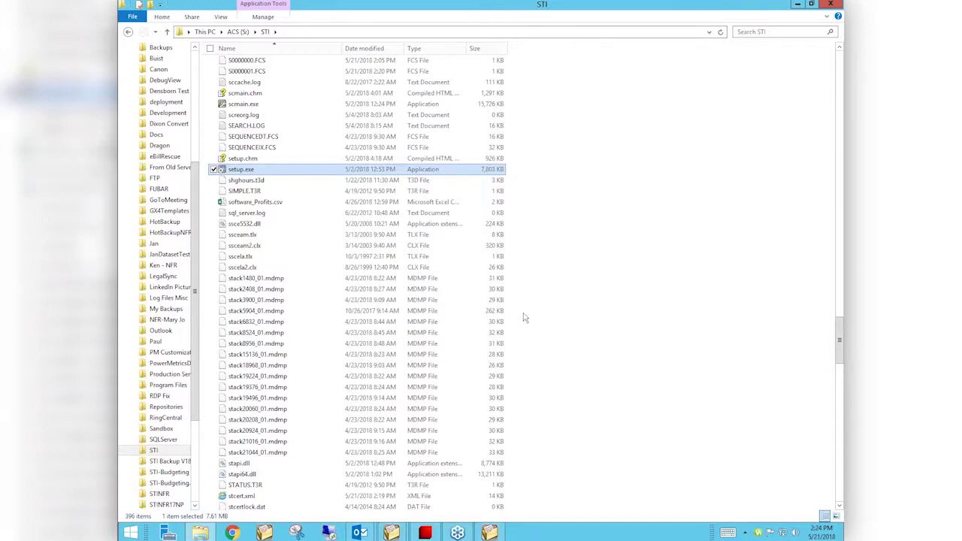
# Step: Switch to Chrome and open the attorneycomputersystems.com home page
pyautogui.click(233, 532)
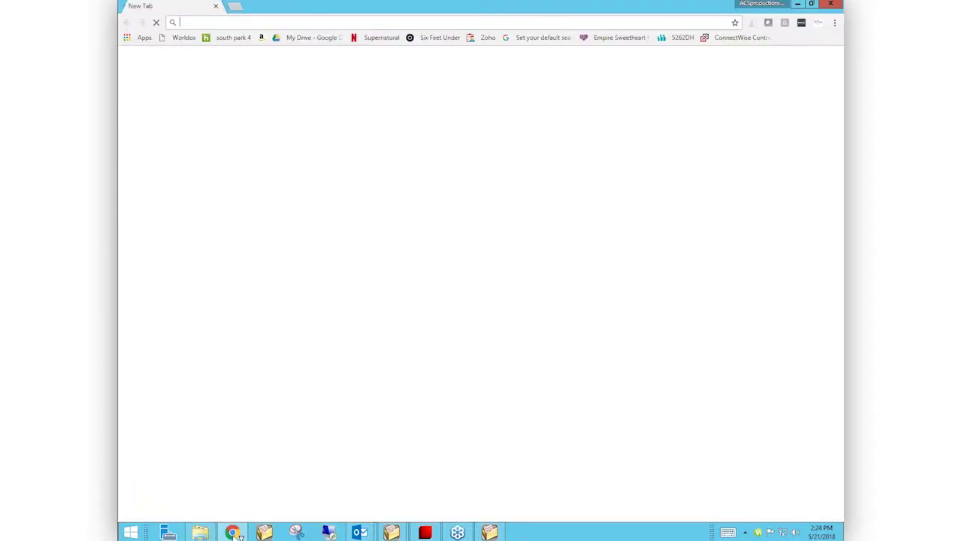
pyautogui.write('at')
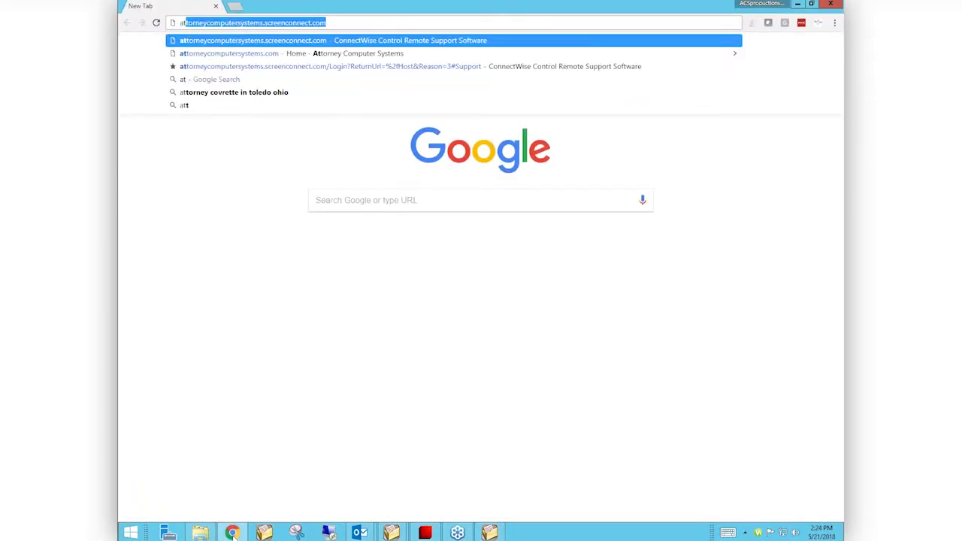
pyautogui.press('Down')
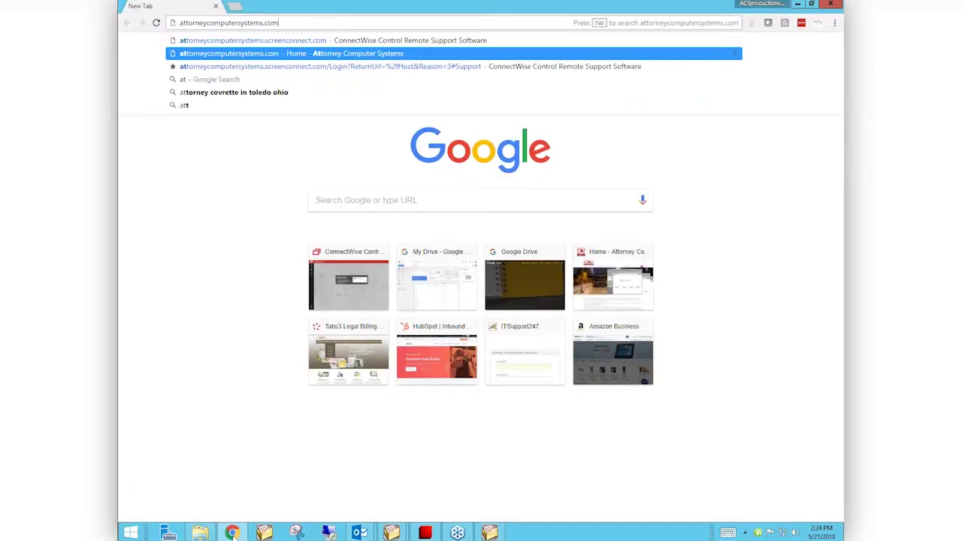
pyautogui.press('Return')
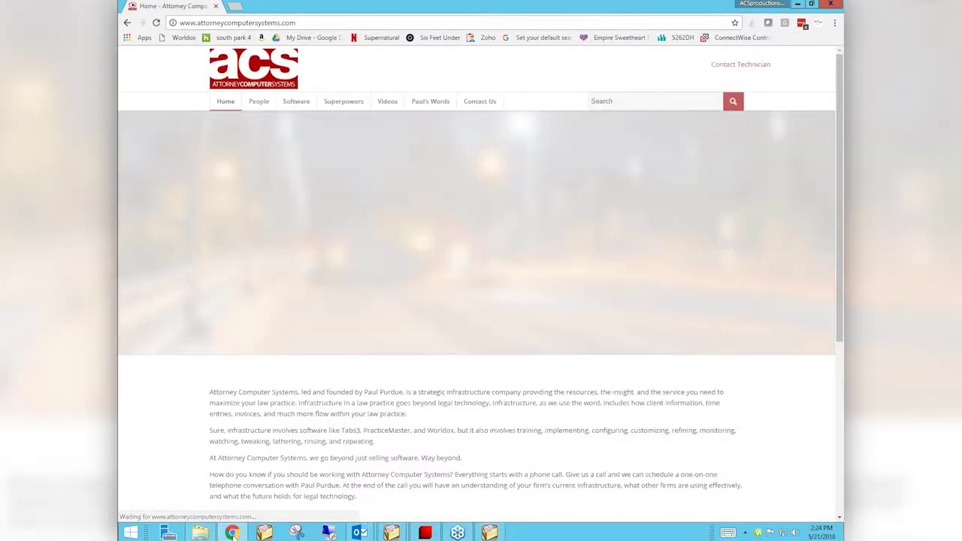
pyautogui.hotkey('ctrl', 'l')
pyautogui.moveTo(281, 22); pyautogui.dragTo(277, 23)
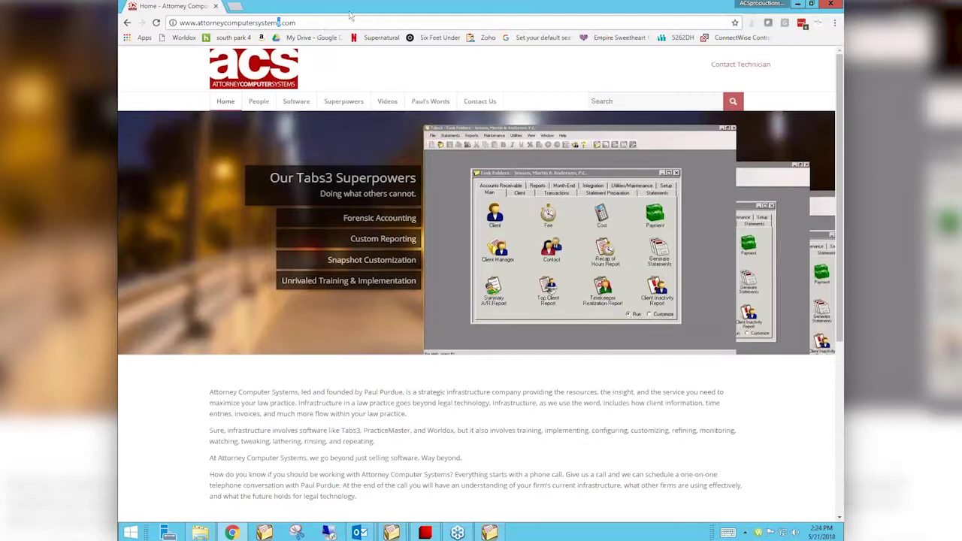
# Step: Open the site's Videos page and look over the available video series
pyautogui.moveTo(392, 106)
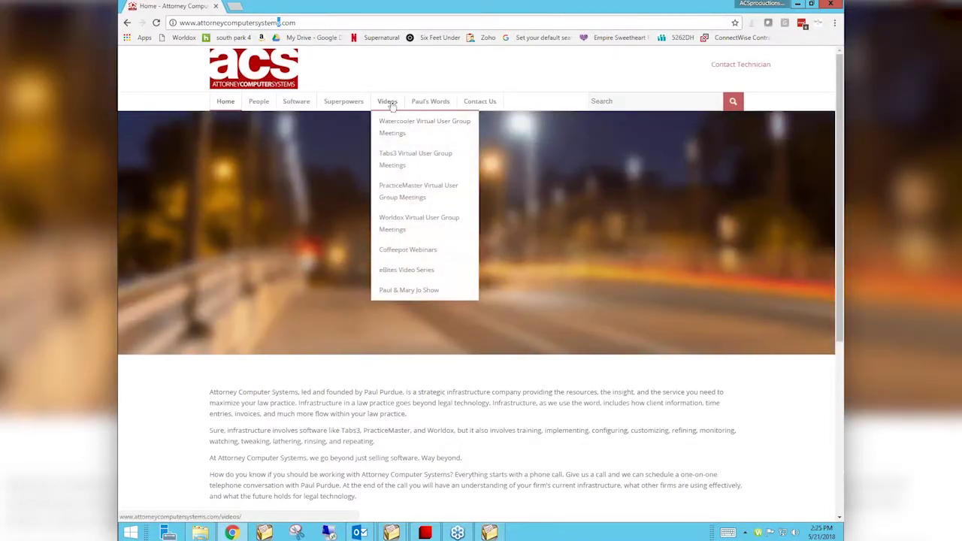
pyautogui.click(392, 106)
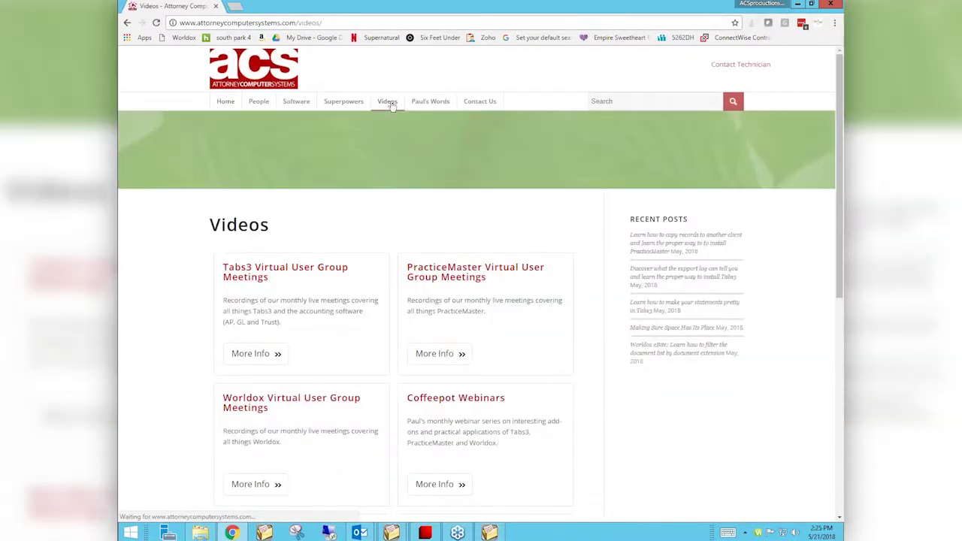
pyautogui.scroll(-1, 392, 108)
pyautogui.scroll(-2, 391, 107)
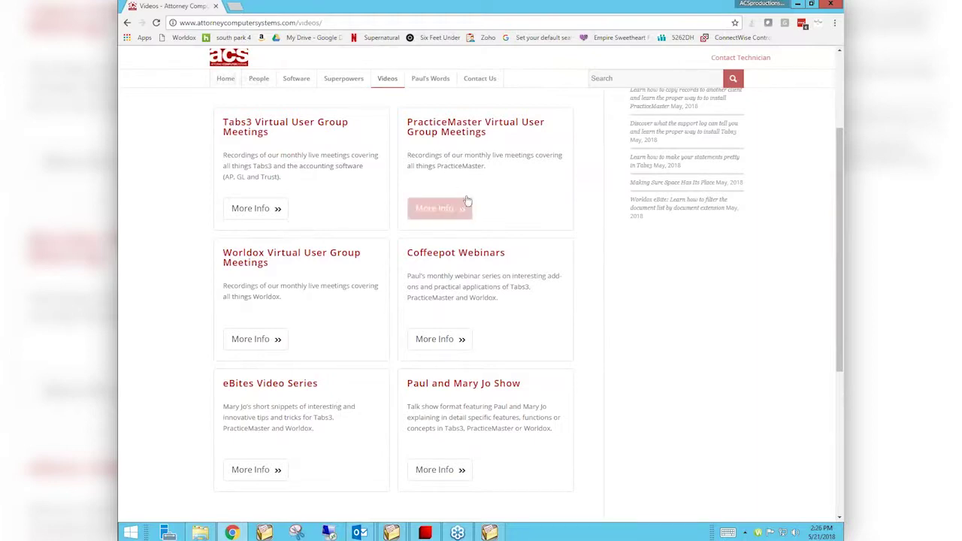
# Step: Open the PracticeMaster Virtual User Group Meetings page and look through the upcoming session and the past recordings
pyautogui.click(441, 213)
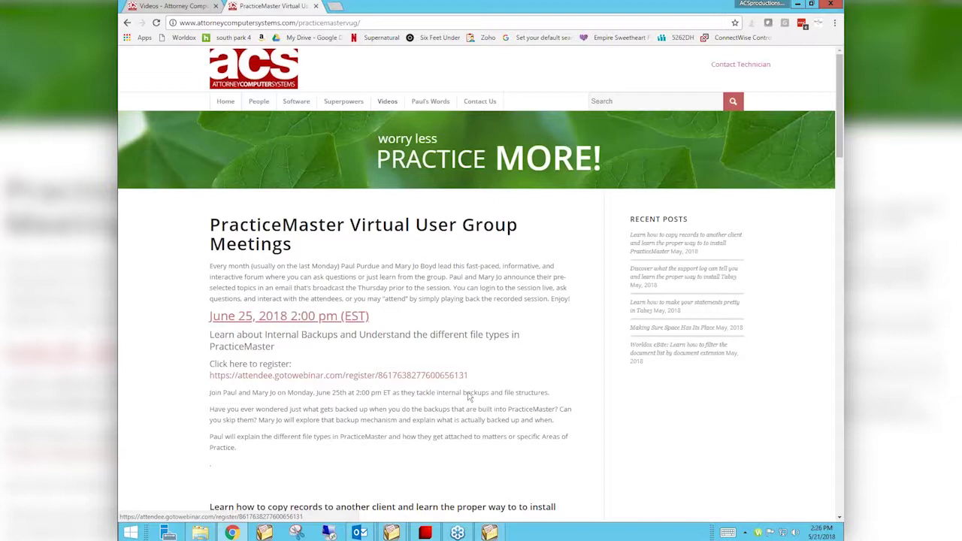
pyautogui.scroll(-3, 478, 436)
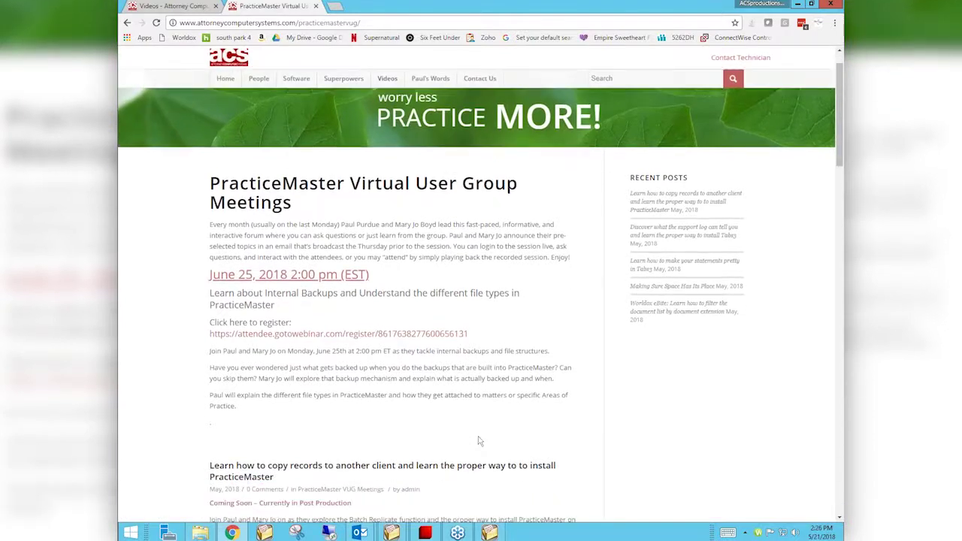
pyautogui.scroll(-3, 478, 436)
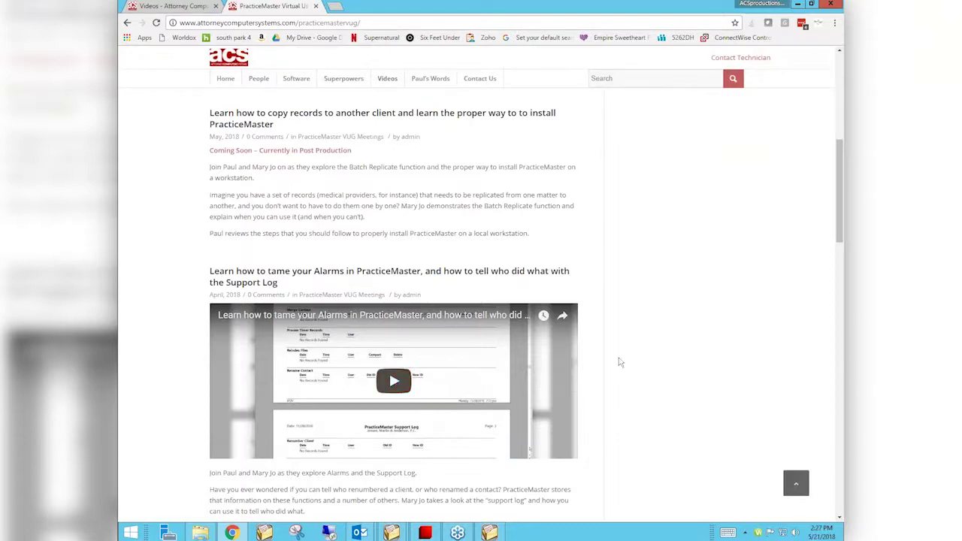
pyautogui.scroll(-5, 620, 362)
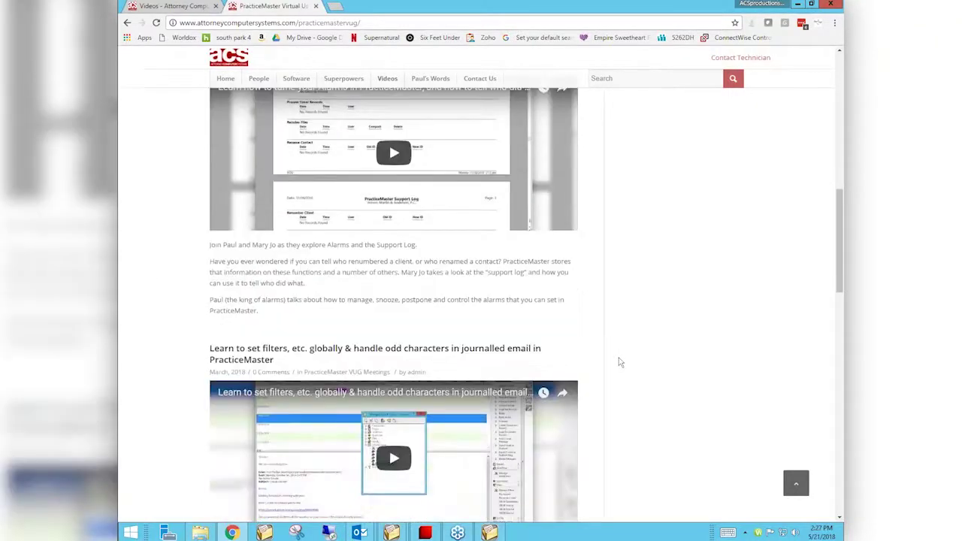